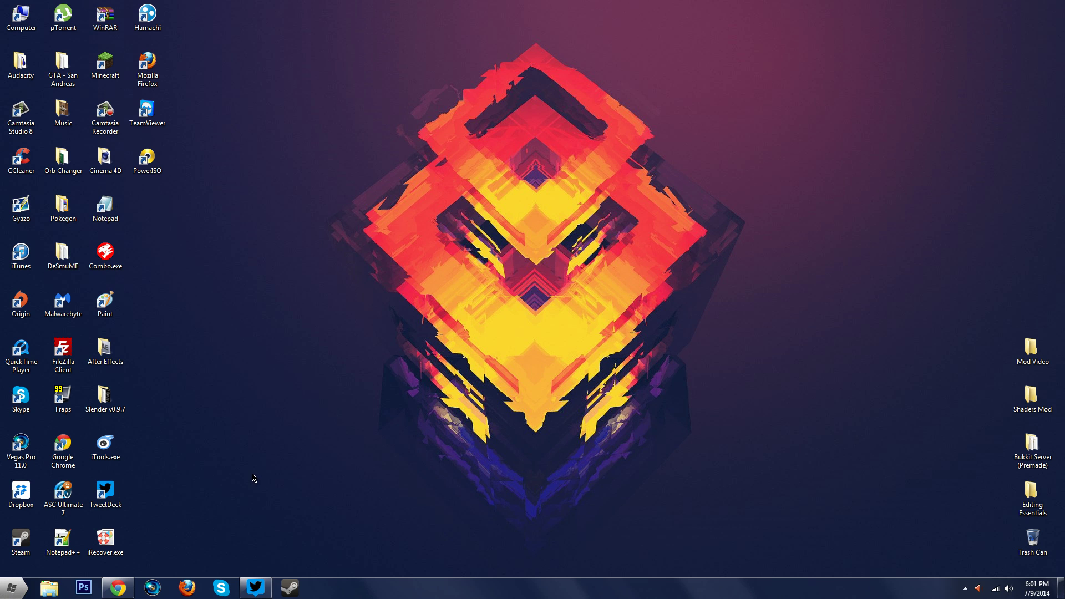
- In Chrome, download OptiFine_1.7.10_HD_A4.jar from the OptiFine site to the Desktop and minimize the browser
left_click(119, 585)
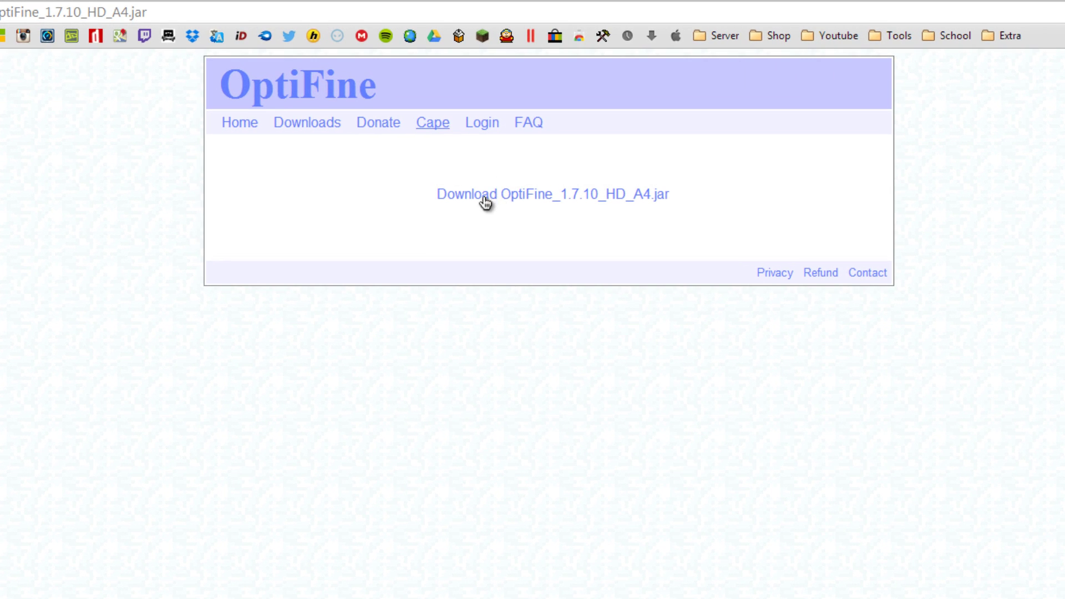
left_click(496, 194)
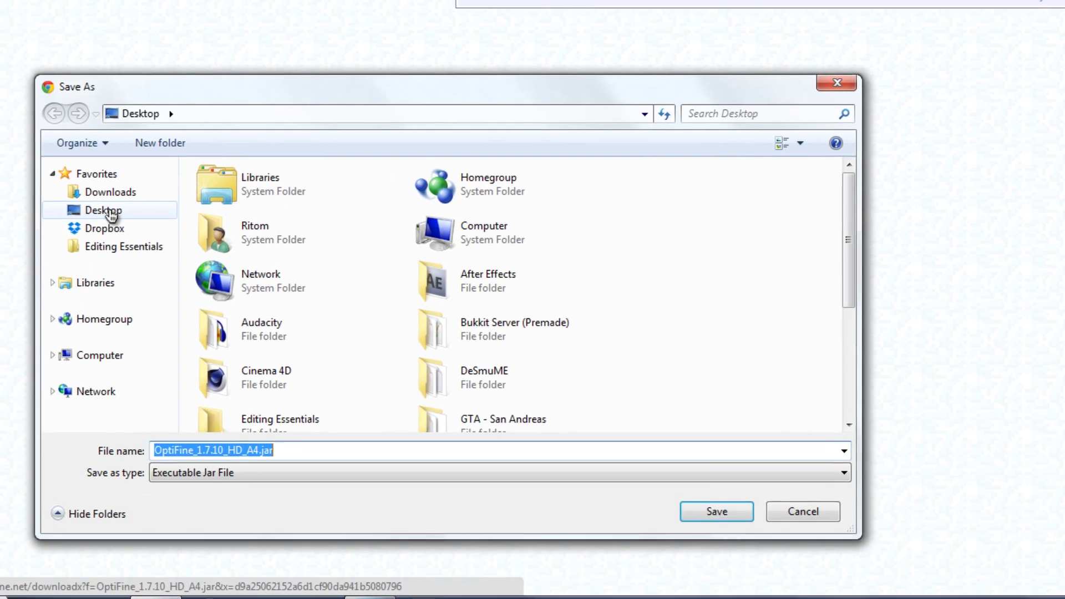
left_click(133, 178)
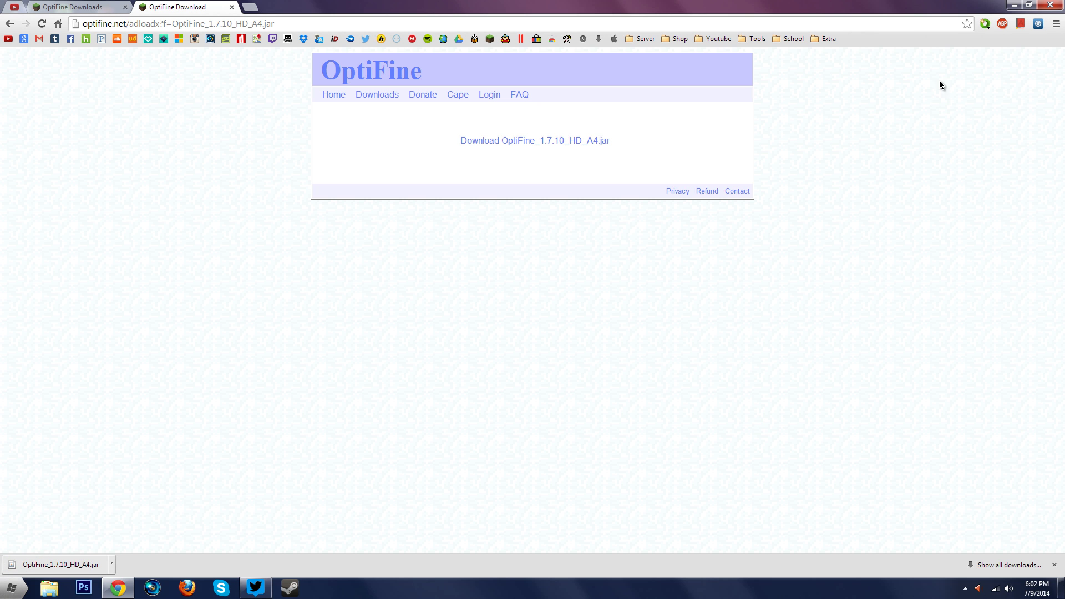
left_click(1013, 5)
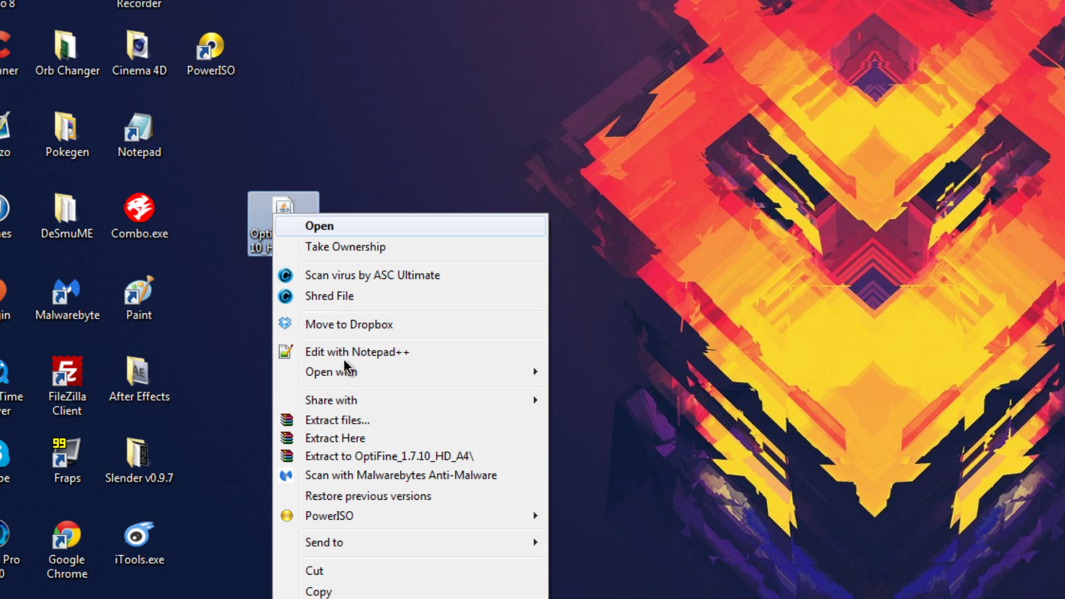
- Run the downloaded OptiFine_1.7.10_HD_A4.jar with Java and install OptiFine HD A4 for Minecraft 1.7.10
mouse_move(409, 381)
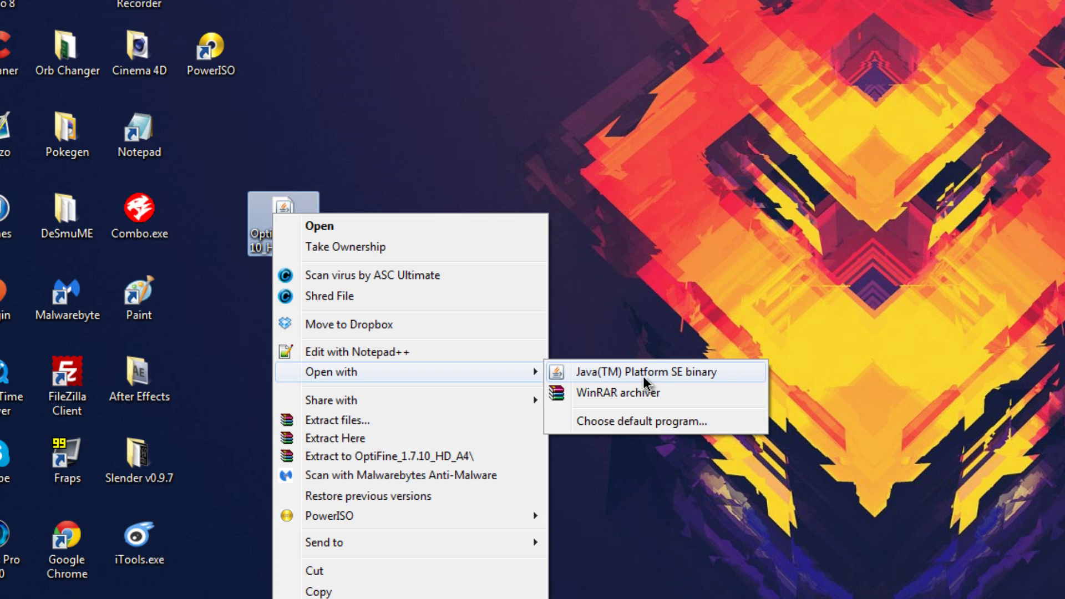
left_click(658, 334)
double_click(294, 233)
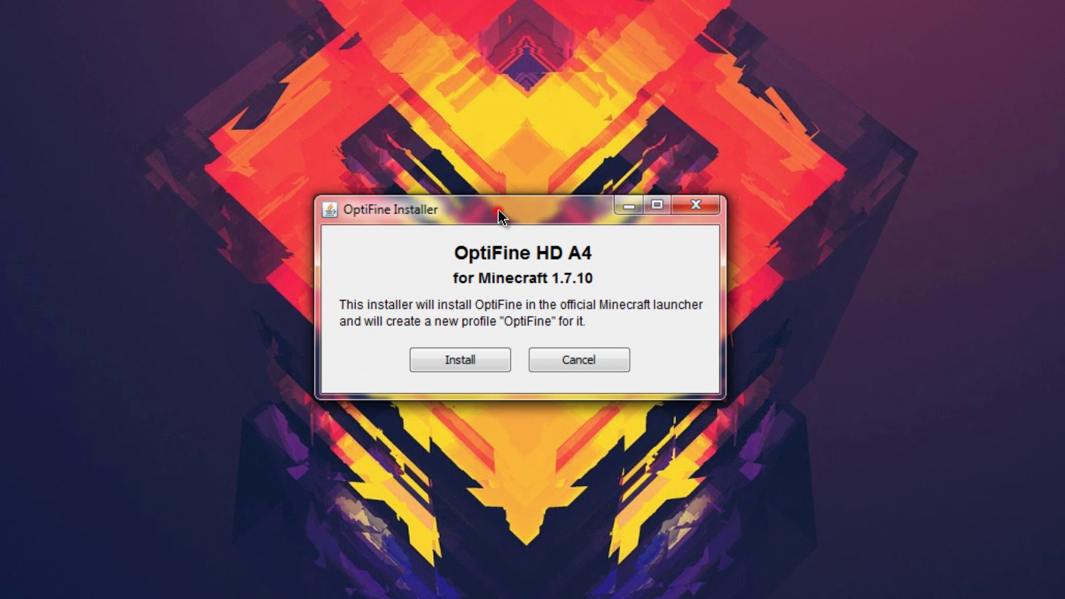
left_click_drag(499, 219, 499, 211)
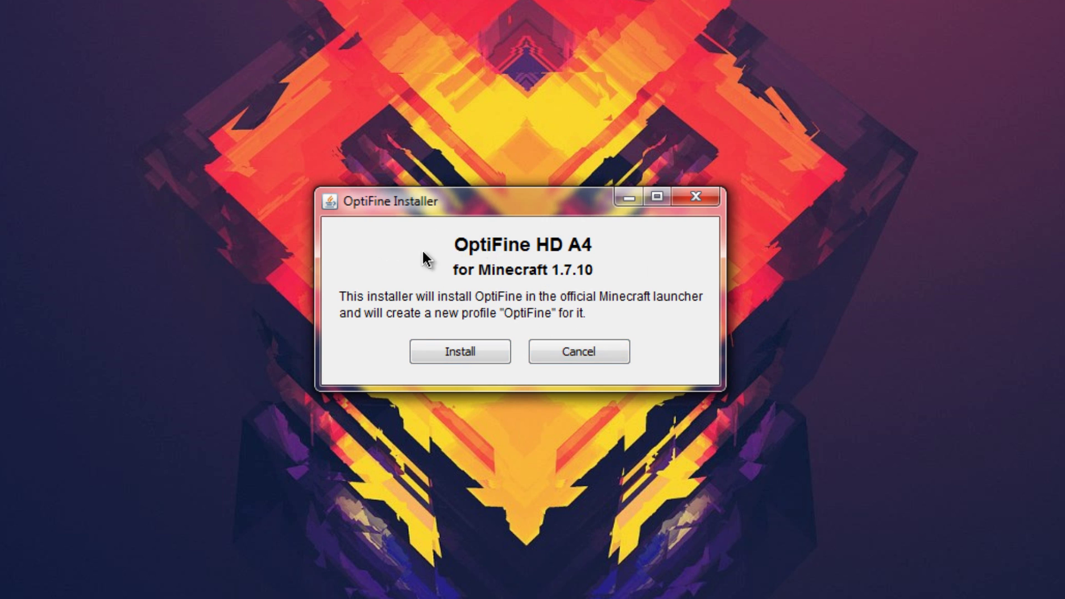
left_click(464, 349)
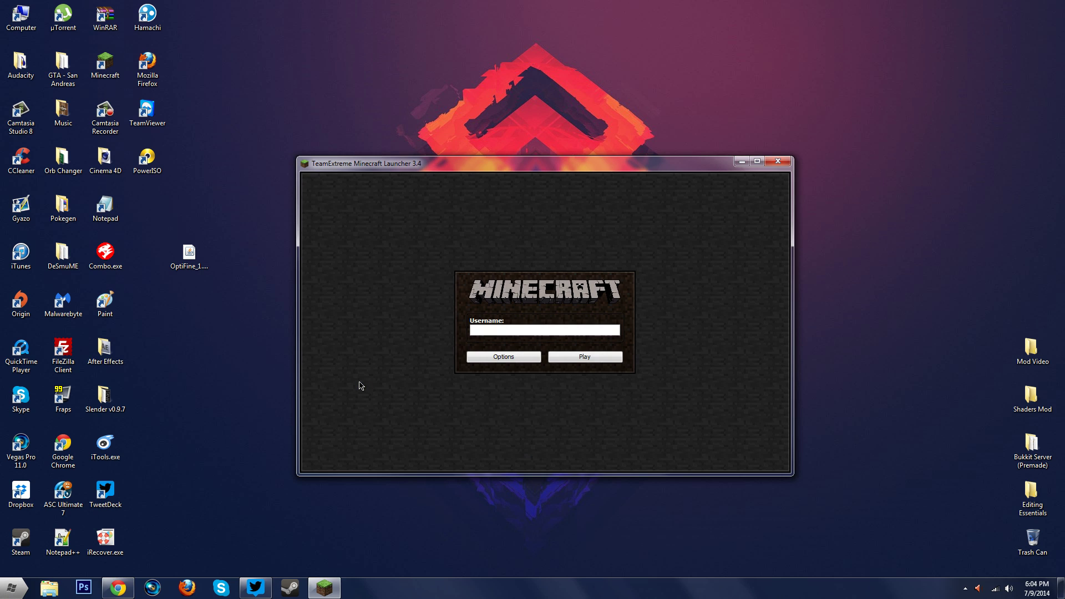
- Log in to the Minecraft launcher with the player username and save the OptiFine profile with version release 1.7.10-OptiFine_HD_A4
type("Splayd")
key("Return")
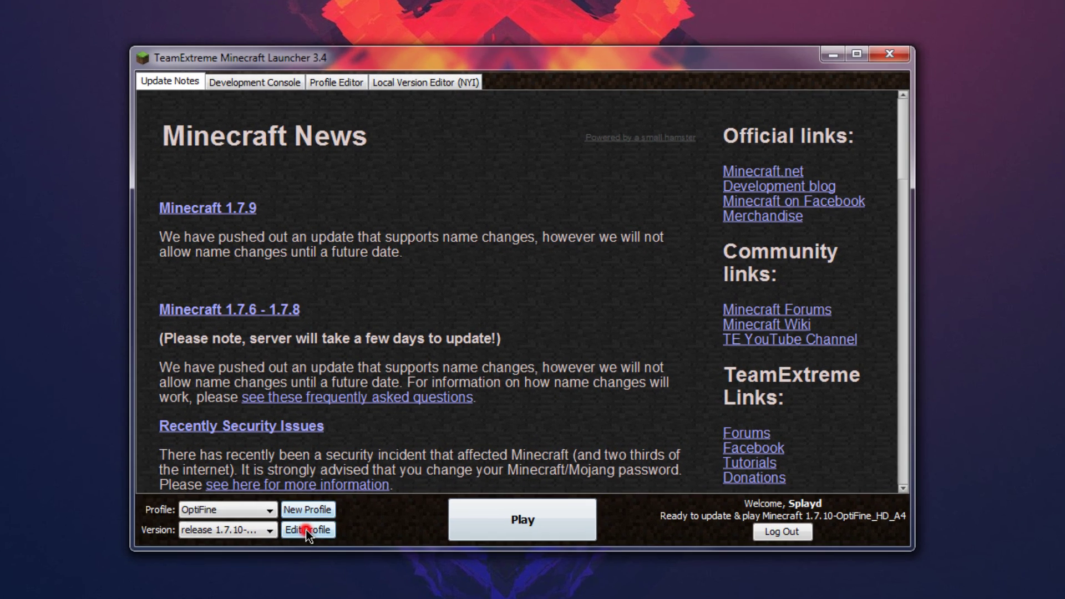
left_click(409, 463)
left_click(531, 377)
scroll(661, 408, "up", 1)
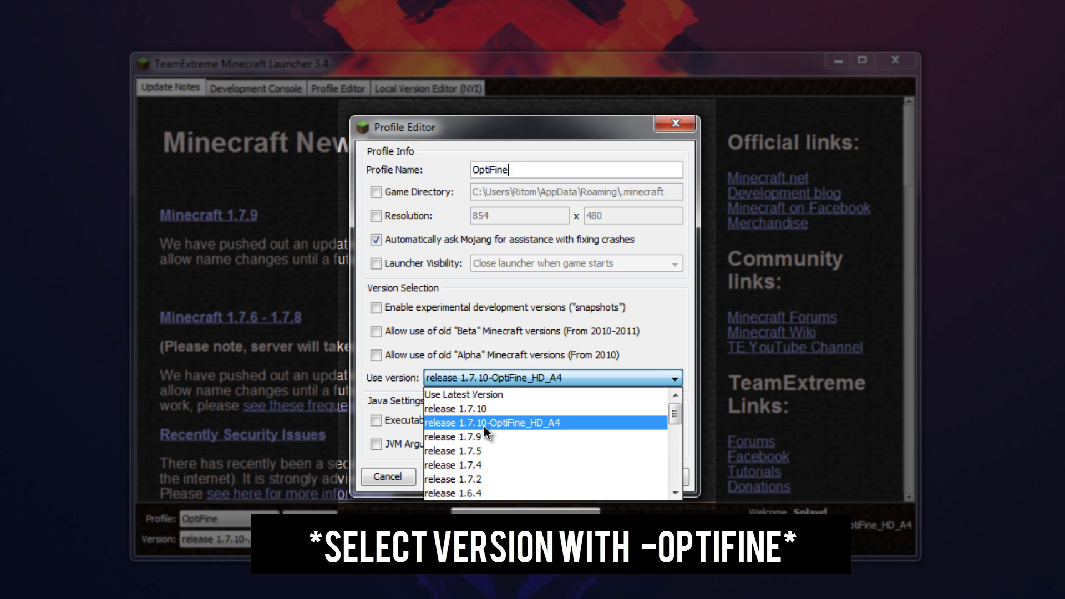
left_click(552, 425)
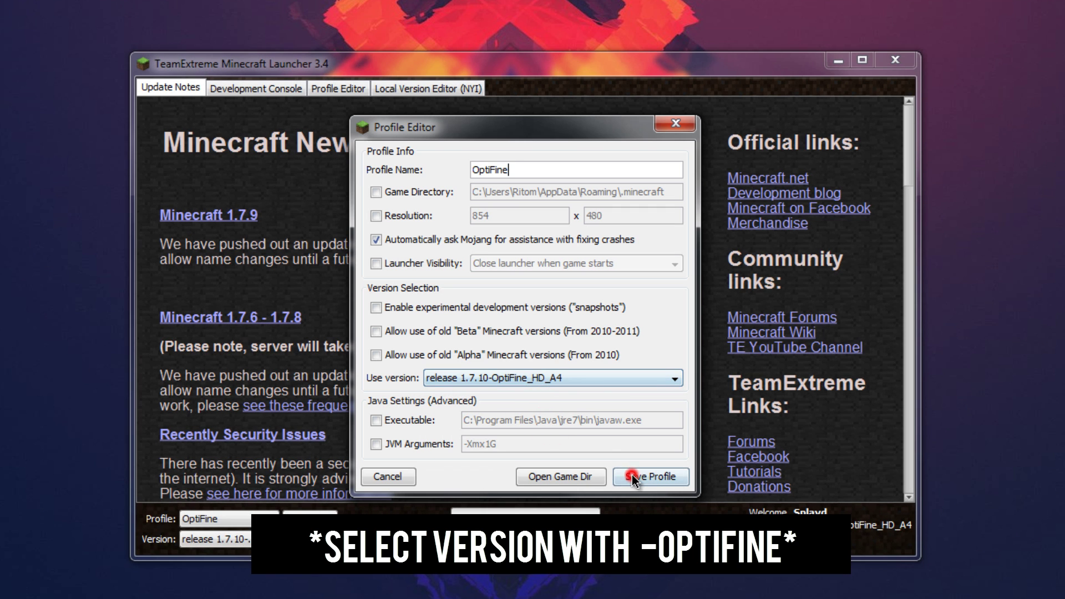
left_click(631, 474)
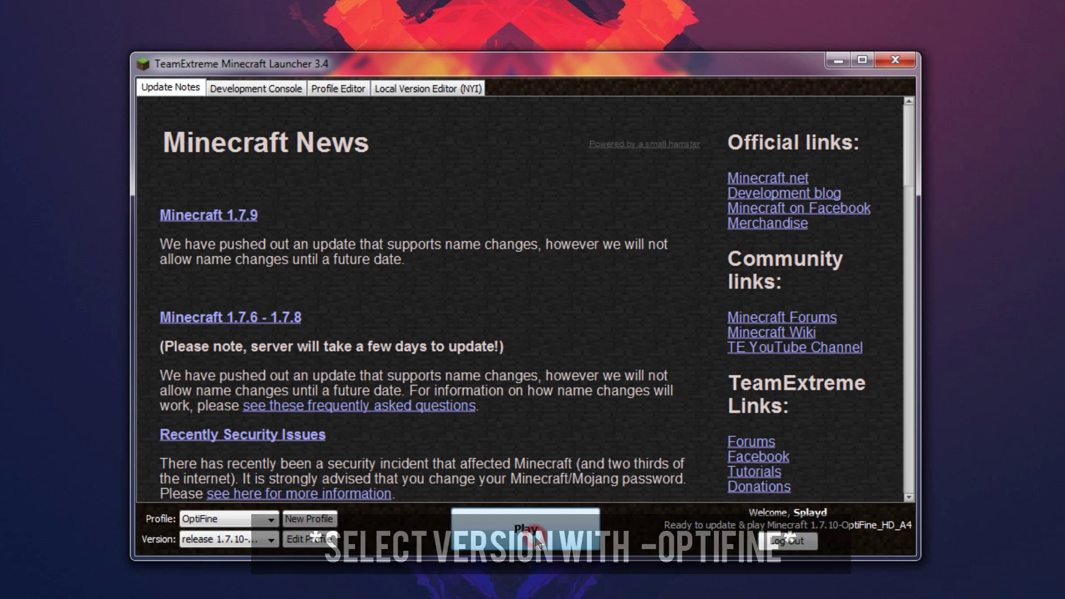
- Launch Minecraft with the OptiFine profile and load the most recently played singleplayer world
left_click(535, 537)
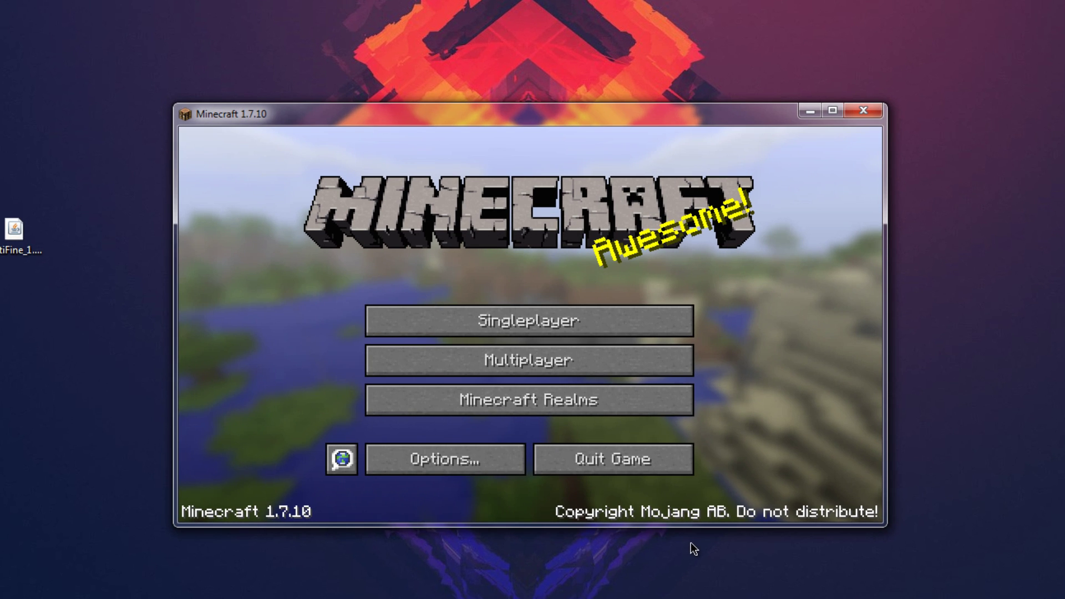
left_click(544, 318)
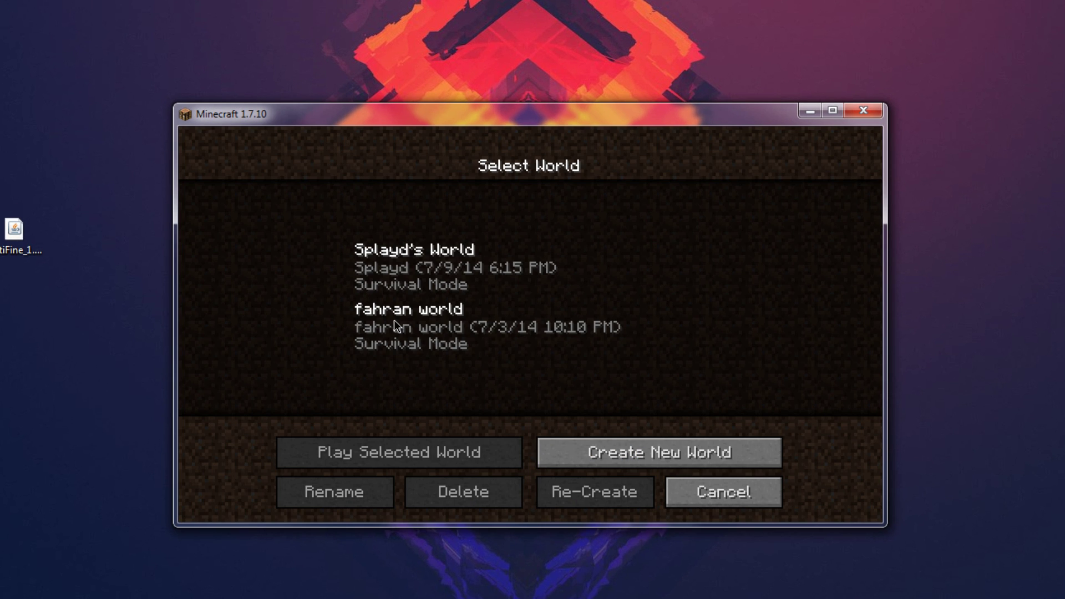
left_click(426, 268)
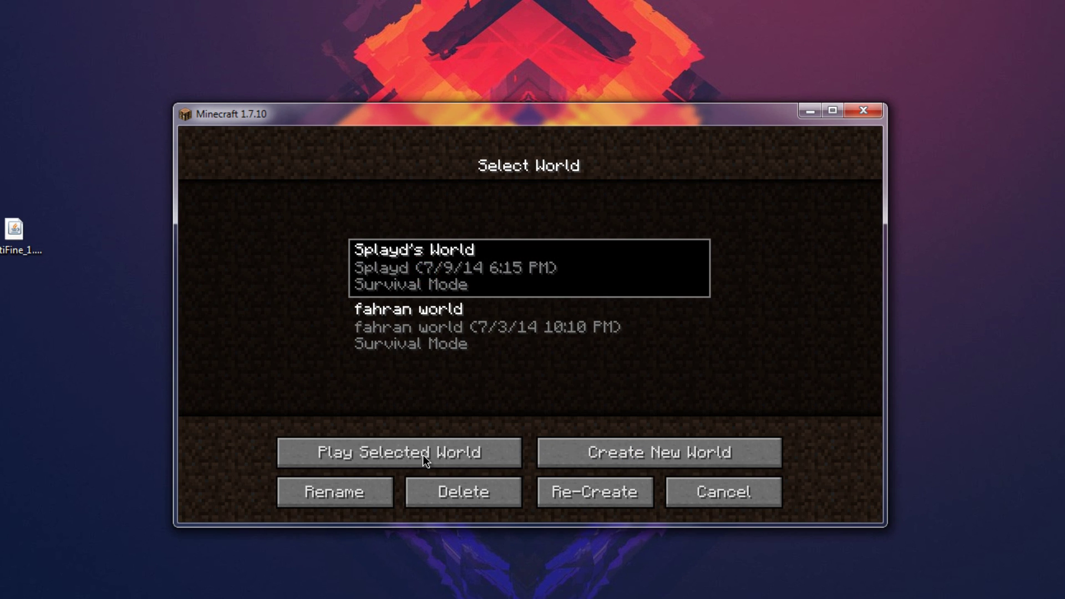
left_click(400, 451)
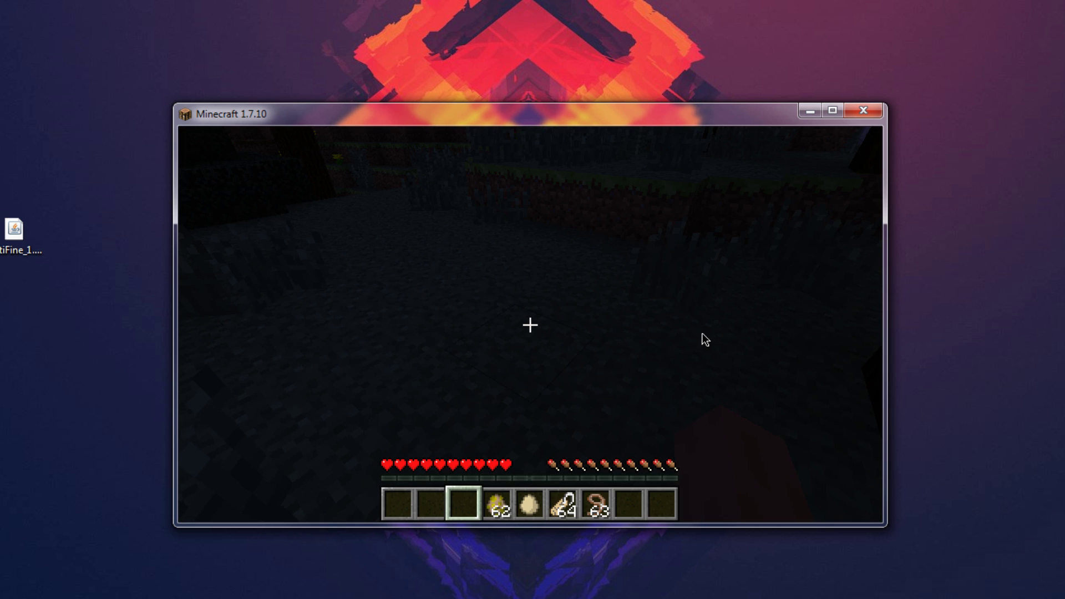
- Review the game's video settings and OptiFine animation settings, leaving every option as it is
key("Escape")
left_click(454, 374)
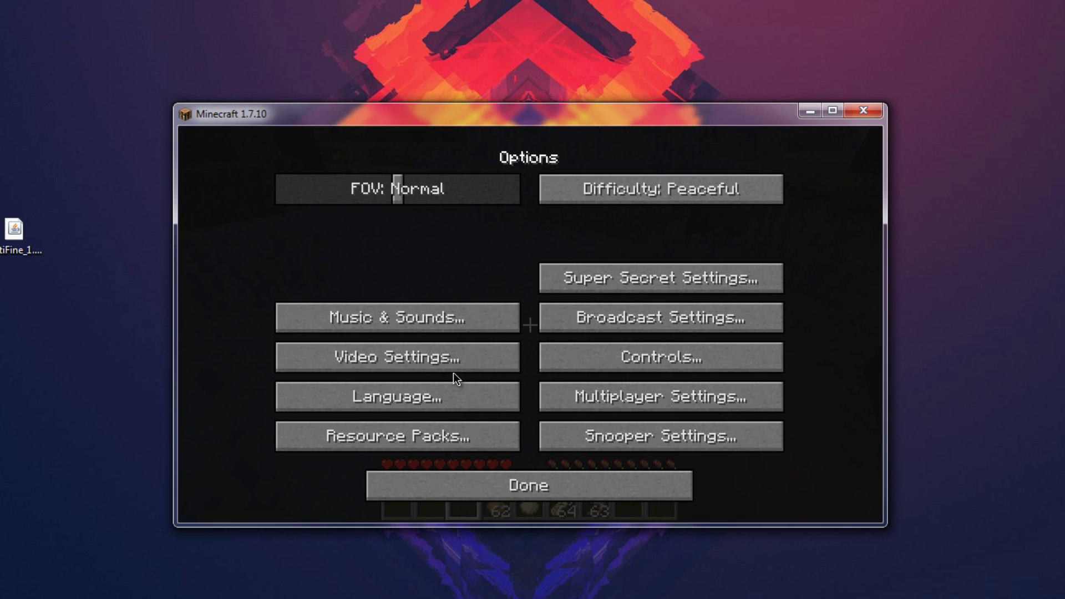
left_click(427, 356)
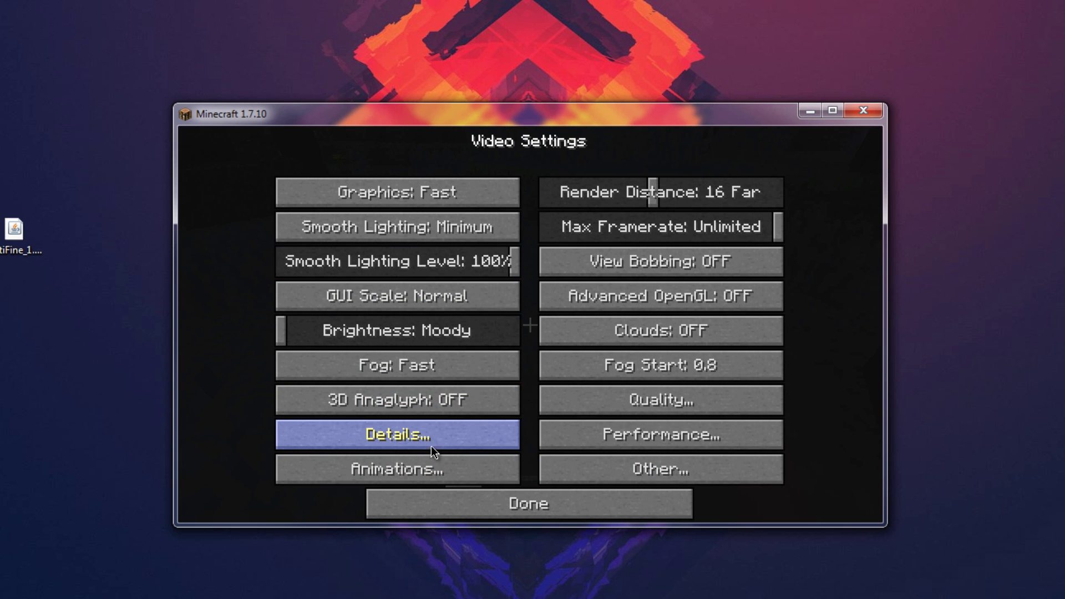
left_click(419, 466)
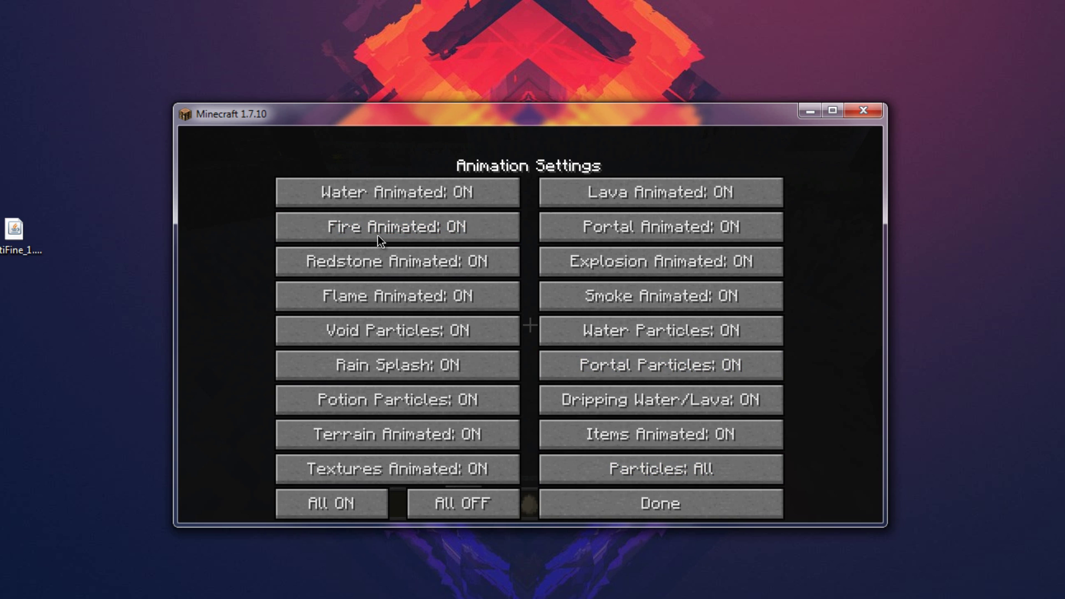
left_click(666, 503)
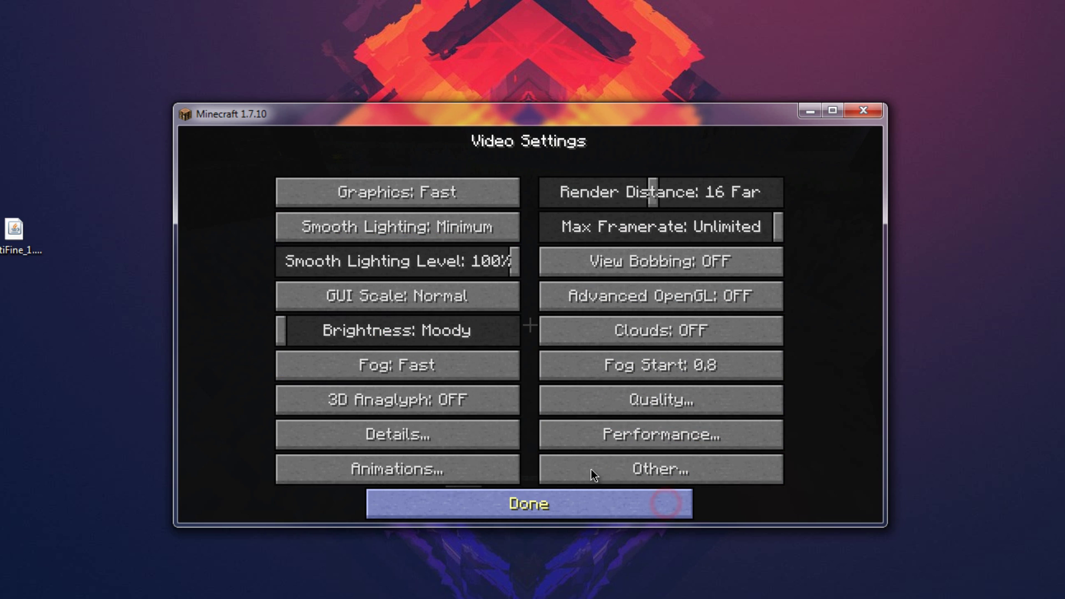
left_click(521, 508)
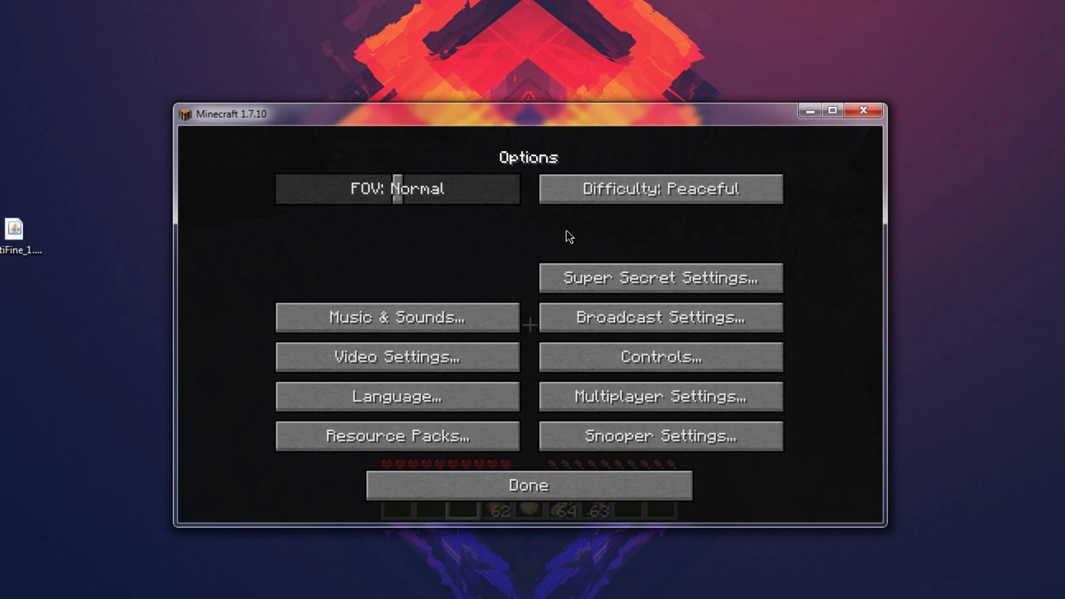
left_click(571, 486)
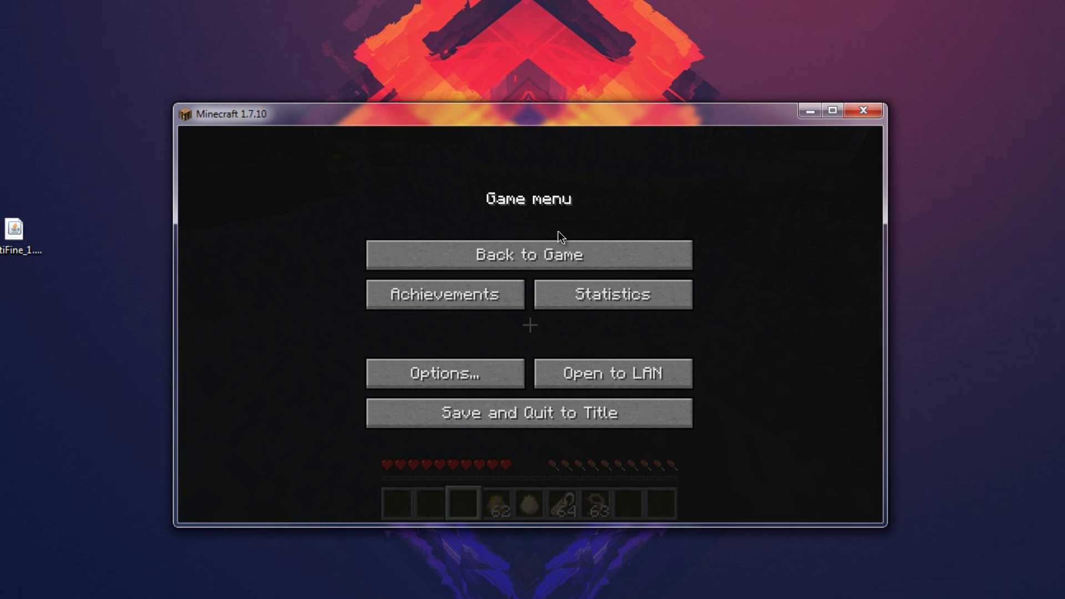
- Resume the game, show the debug overlay and dismiss the Windows color scheme dialog
left_click(533, 256)
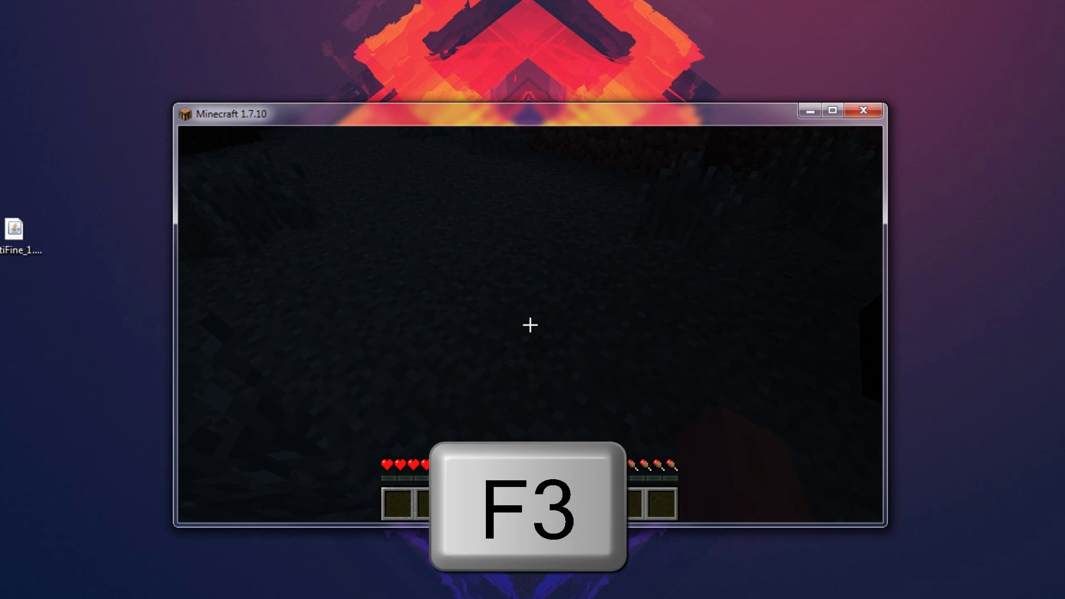
key("F3")
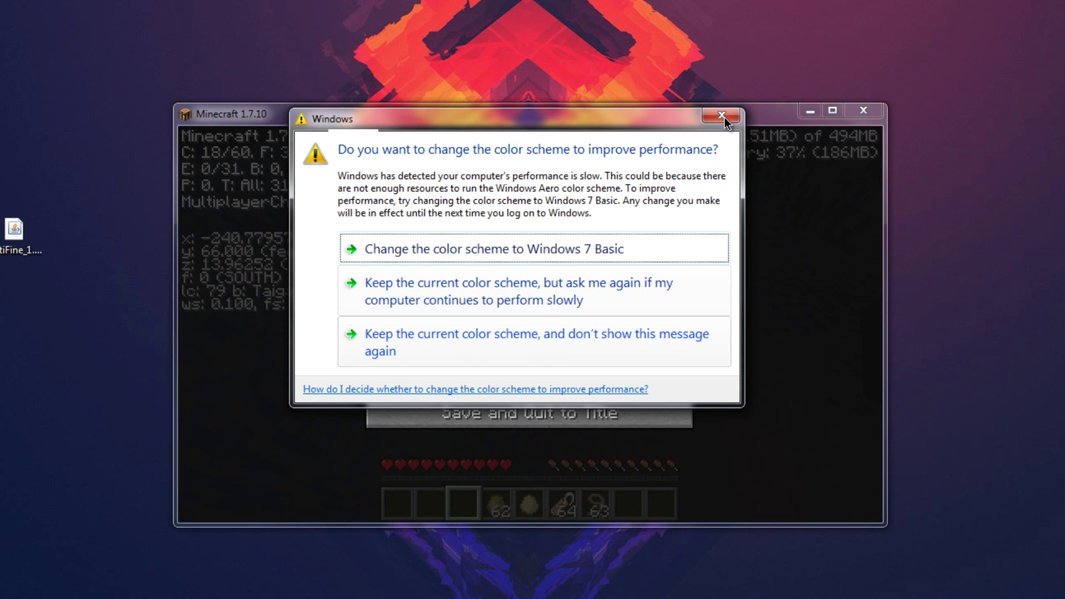
left_click(720, 118)
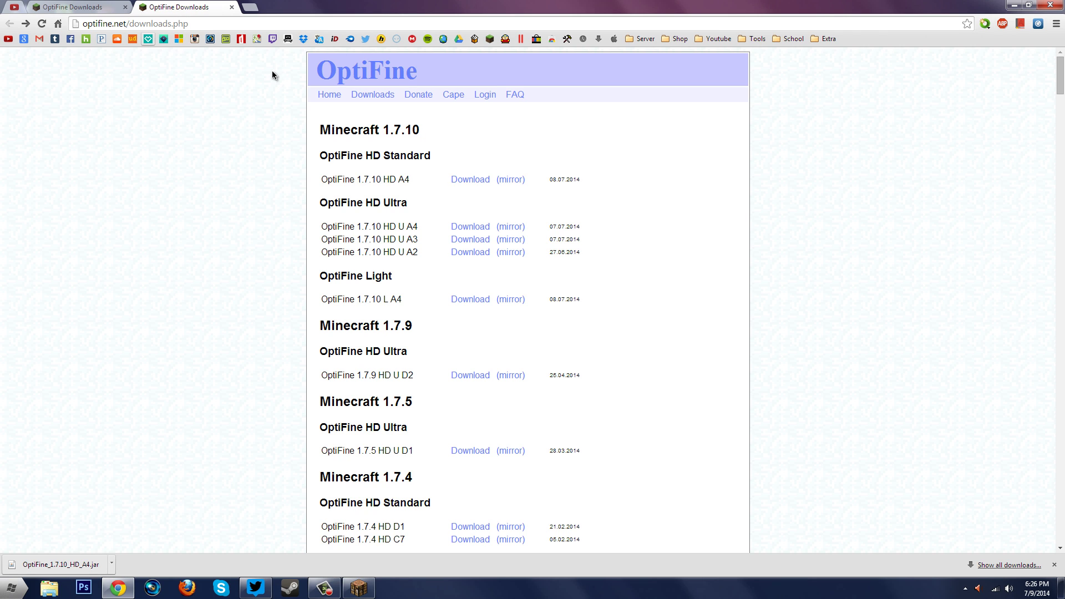
- In the browser, highlight the end of the OptiFine downloads page address
left_click(141, 23)
left_click(156, 23)
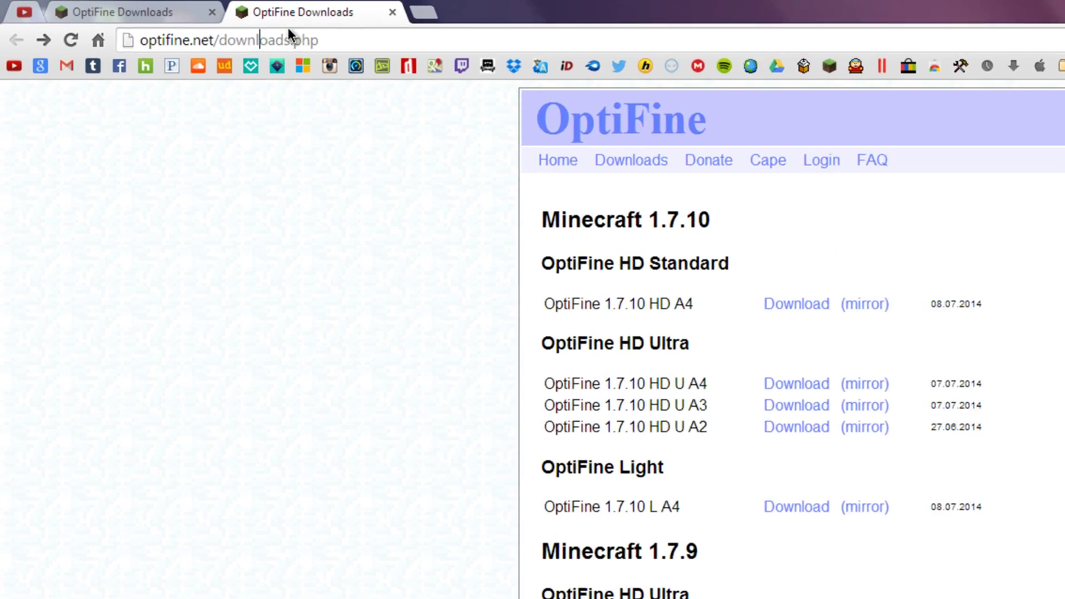
key("shift+End")
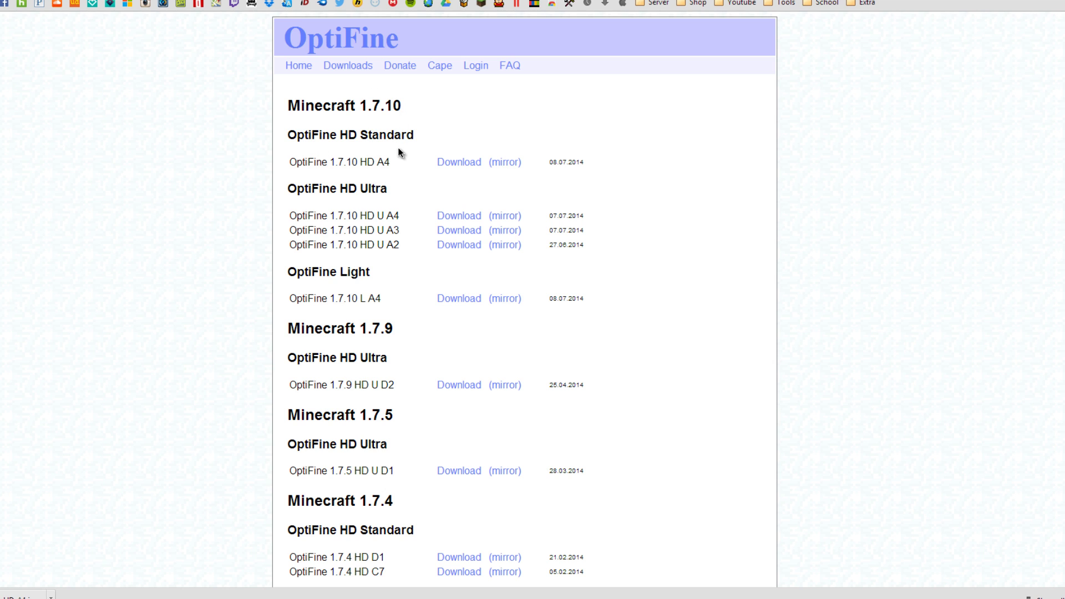
- Highlight the OptiFine HD Standard heading under Minecraft 1.7.10 on the downloads page
left_click(288, 131)
key("shift+Right")
key("shift+Right")
key("shift+Right")
key("shift+Right")
key("shift+Right")
key("shift+Right")
key("shift+Right")
key("shift+Right")
key("shift+Right")
key("shift+Right")
key("shift+Right")
key("shift+Right")
key("shift+Right")
key("shift+Right")
key("shift+Right")
key("shift+Right")
key("shift+Right")
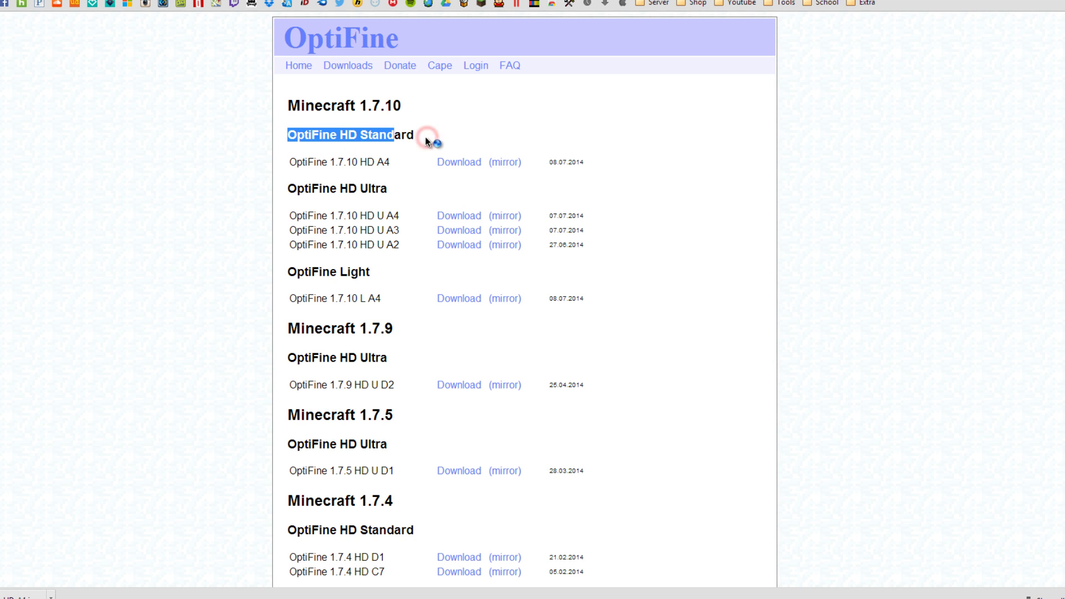
left_click(348, 151)
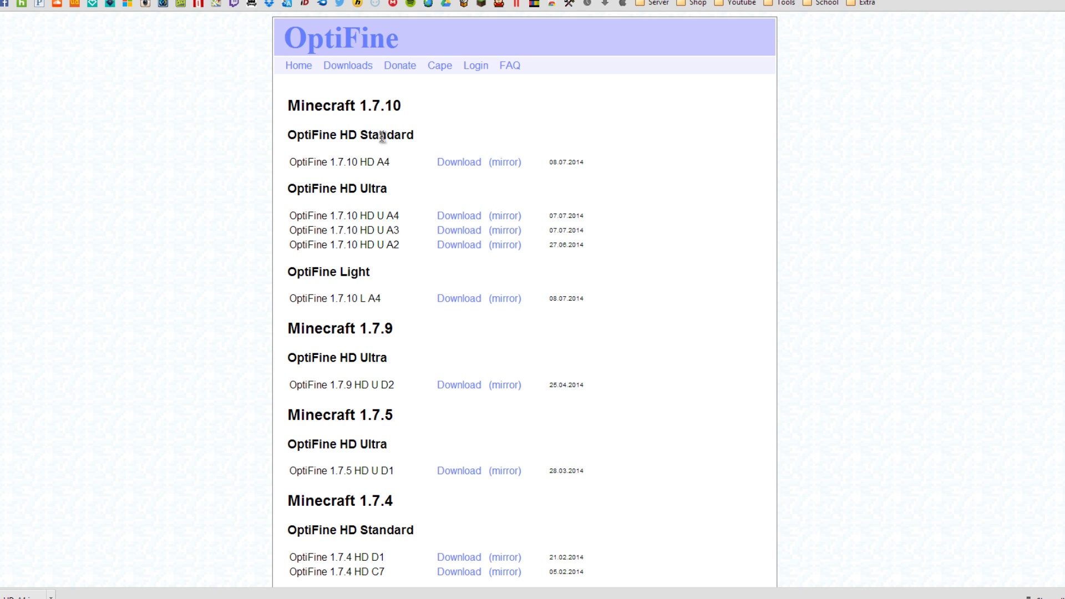
left_click_drag(309, 135, 423, 136)
left_click(376, 153)
- Examine the OptiFine HD Ultra and OptiFine Light downloads for Minecraft 1.7.10, dismissing the Windows color scheme dialog
left_click(330, 190)
left_click(401, 188, "shift")
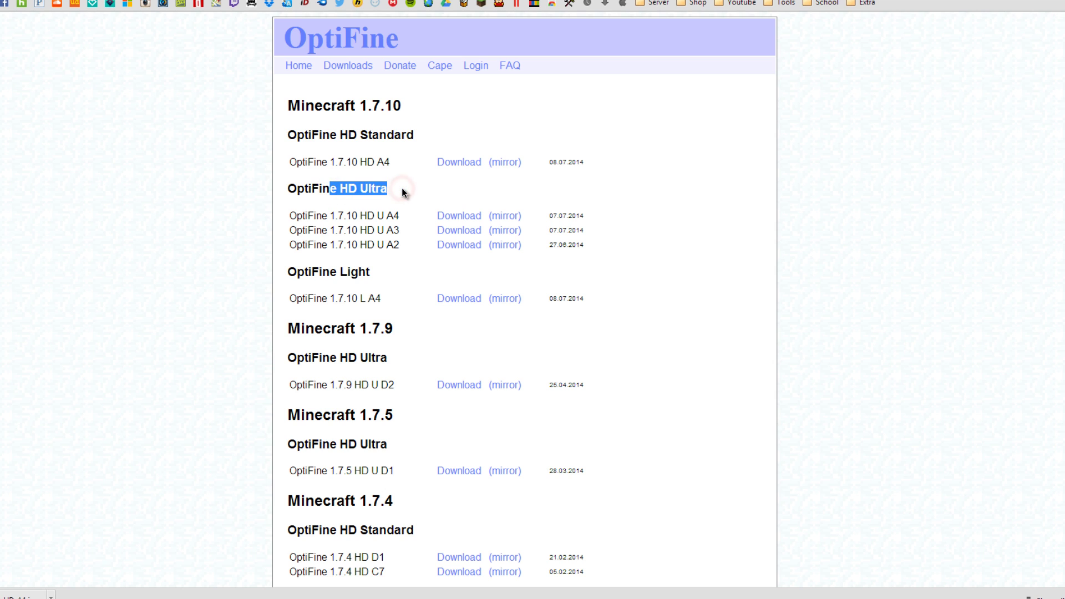
left_click(401, 187)
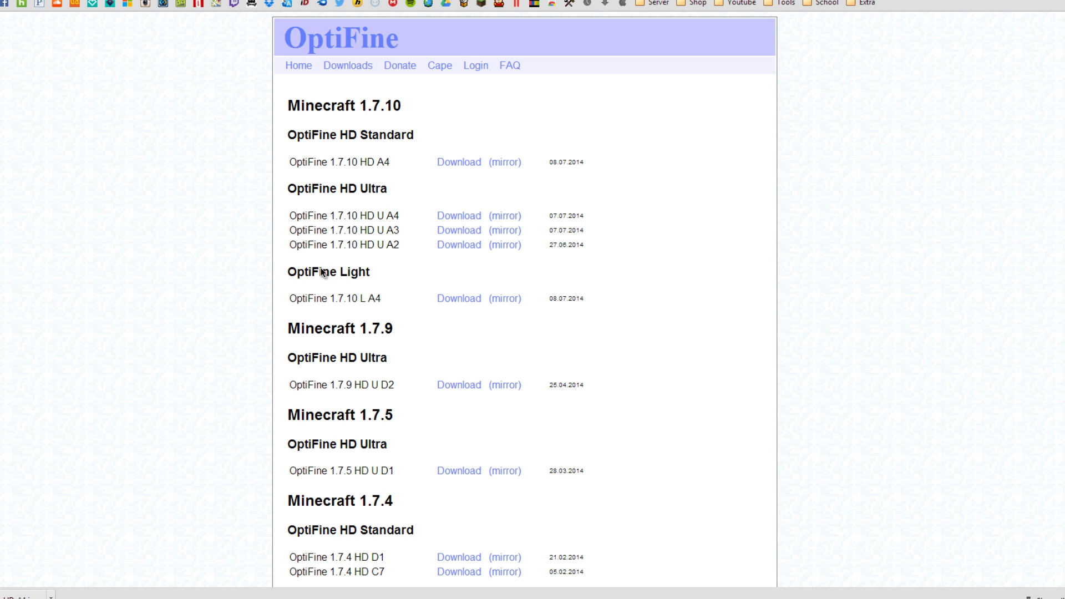
left_click_drag(295, 298, 638, 304)
left_click(638, 305)
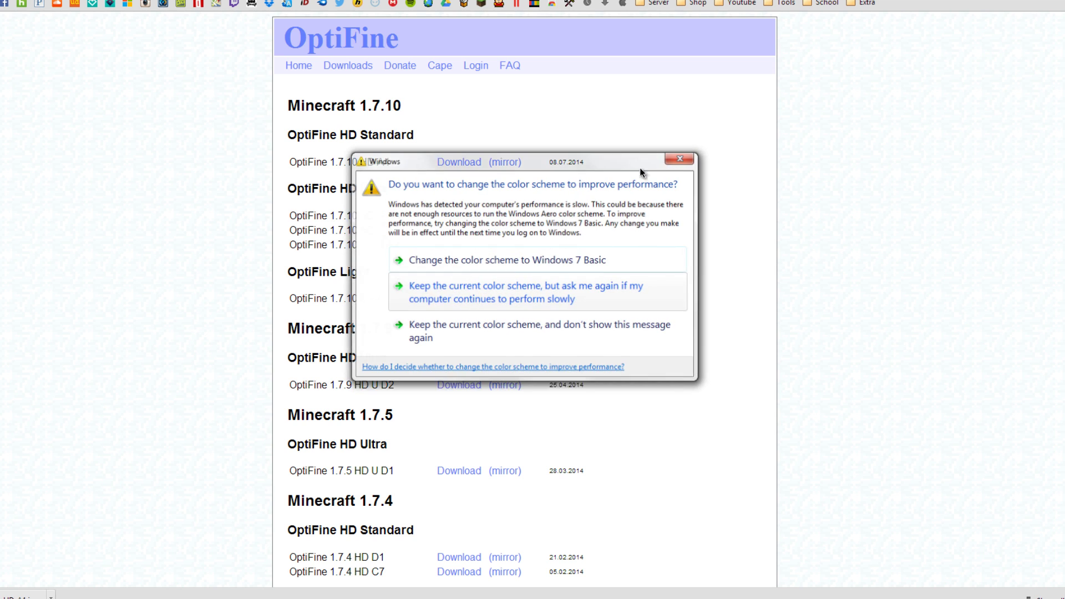
left_click(678, 158)
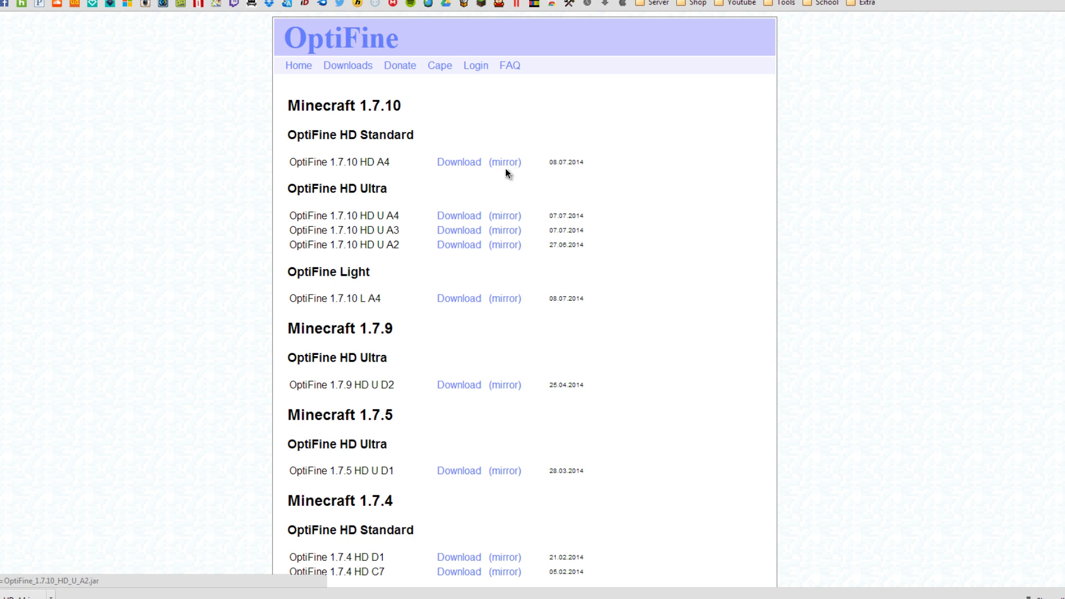
left_click(503, 215)
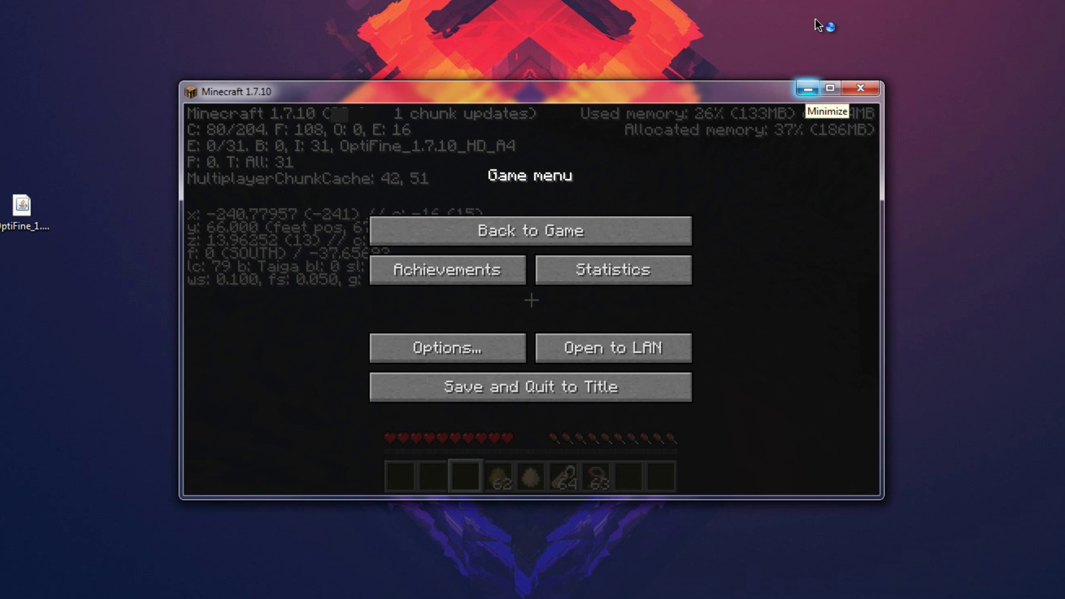
- Minimize the Minecraft game window
left_click(807, 89)
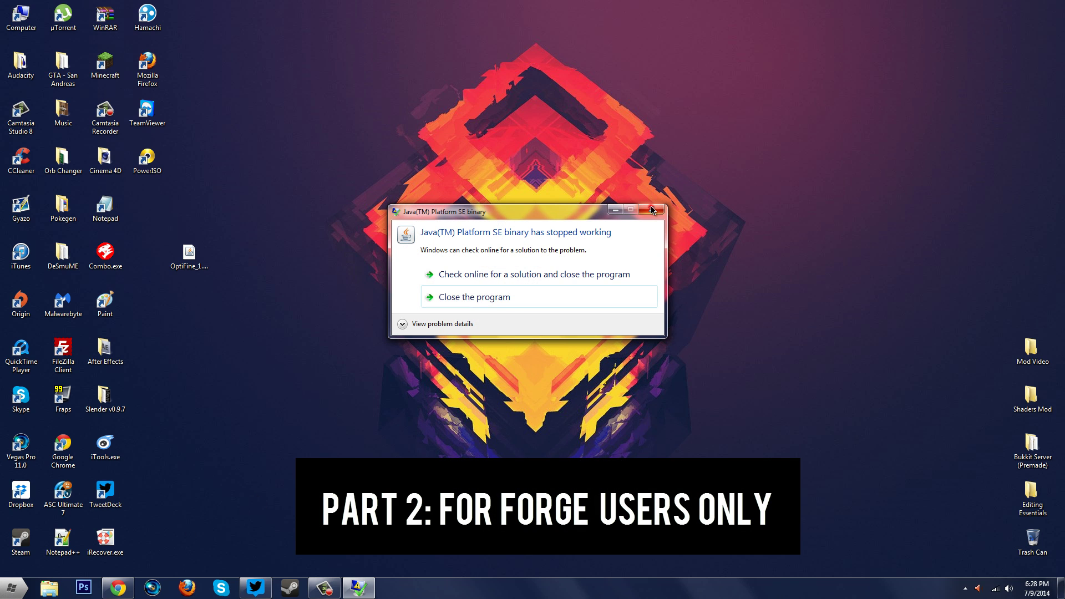
- Close the Java(TM) Platform SE binary error dialog
left_click(652, 209)
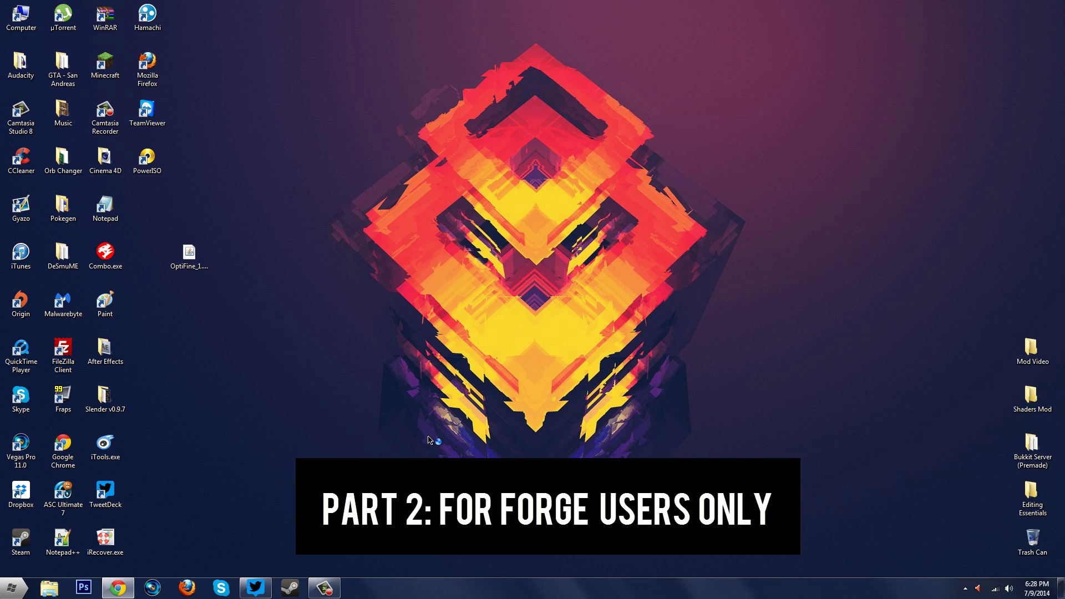
key("p")
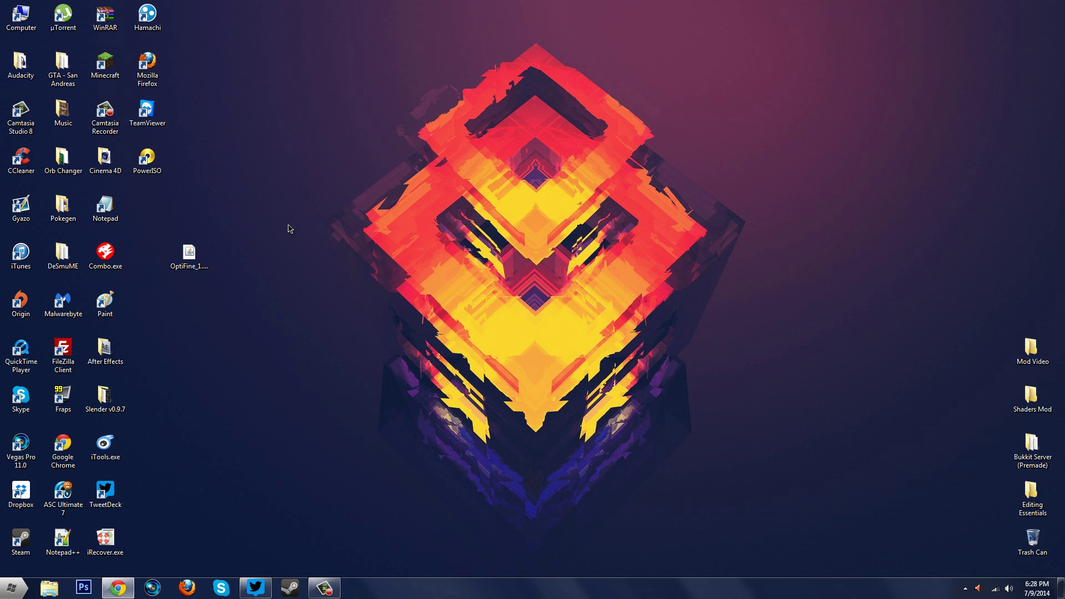
- In a new Windows Explorer window, go to %appdata% and open the mods folder inside .minecraft
key("super+e")
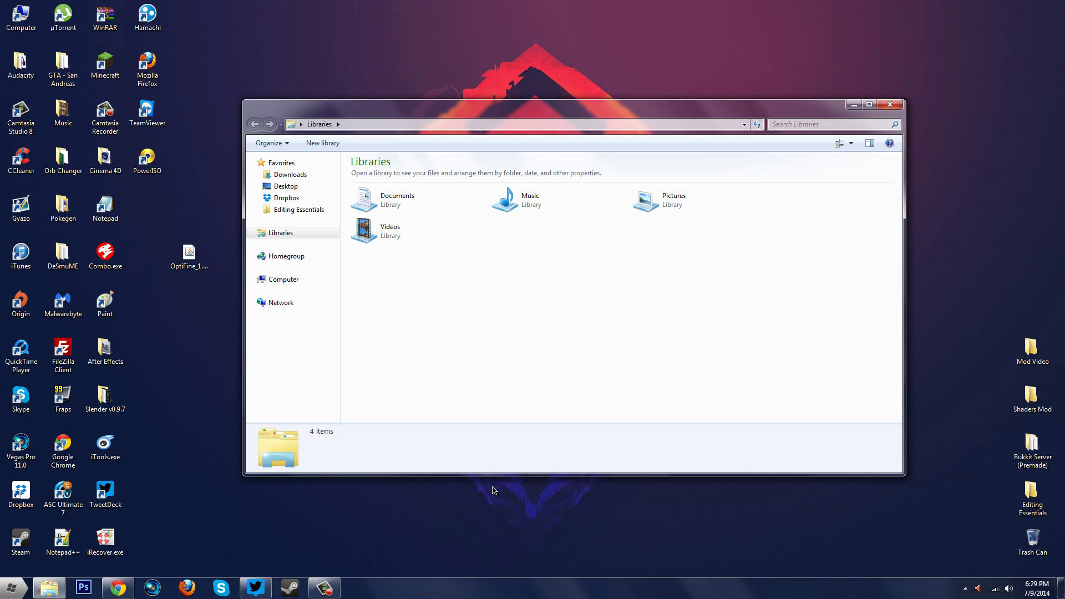
left_click(368, 127)
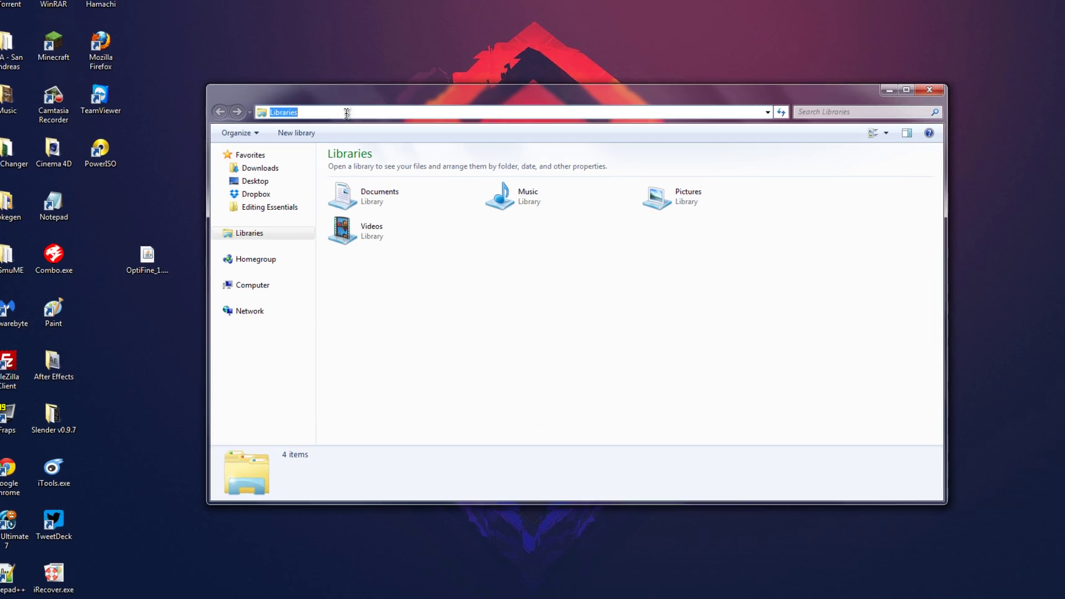
type("%appdata%")
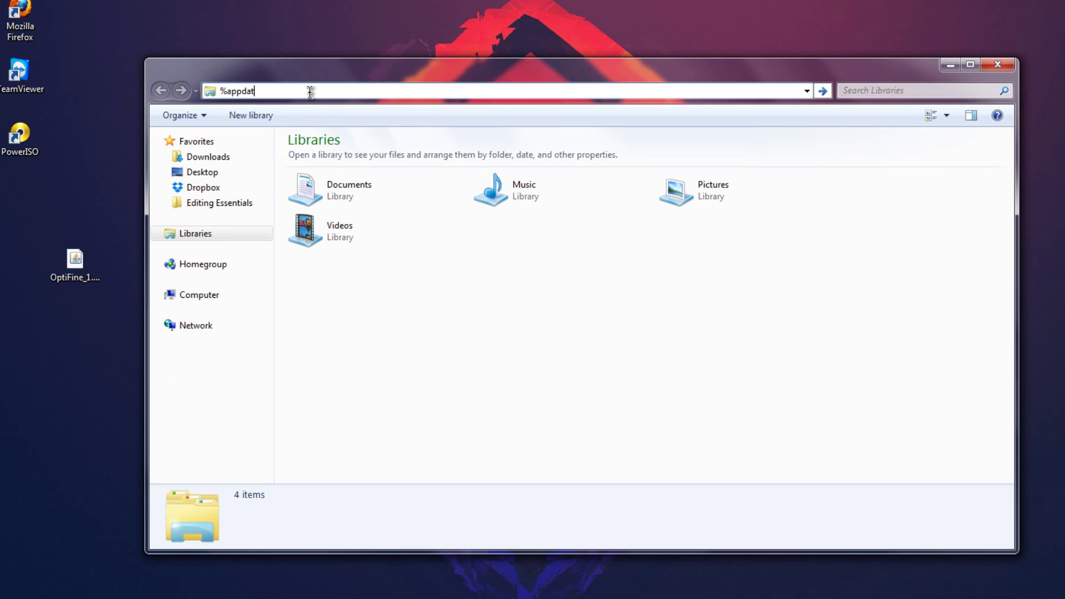
key("ctrl+a")
key("Return")
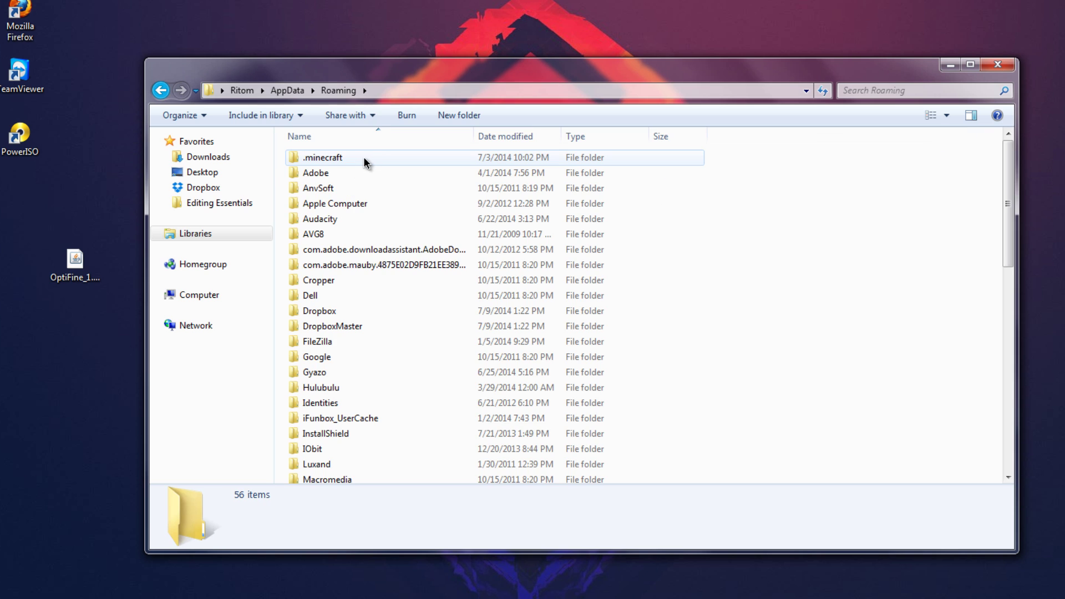
left_click(363, 158)
double_click(363, 158)
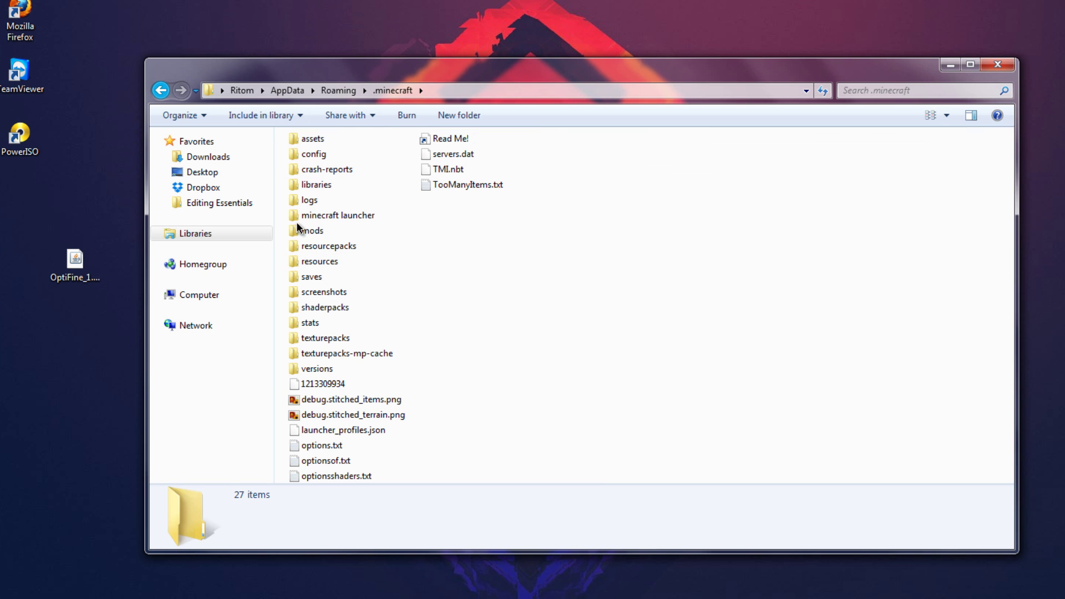
double_click(313, 235)
- Move the OptiFine file from the desktop into the mods folder and close the folder window
left_click_drag(332, 71, 423, 70)
left_click(75, 261)
left_click_drag(42, 192, 121, 324)
left_click(121, 318)
left_click_drag(75, 259, 441, 256)
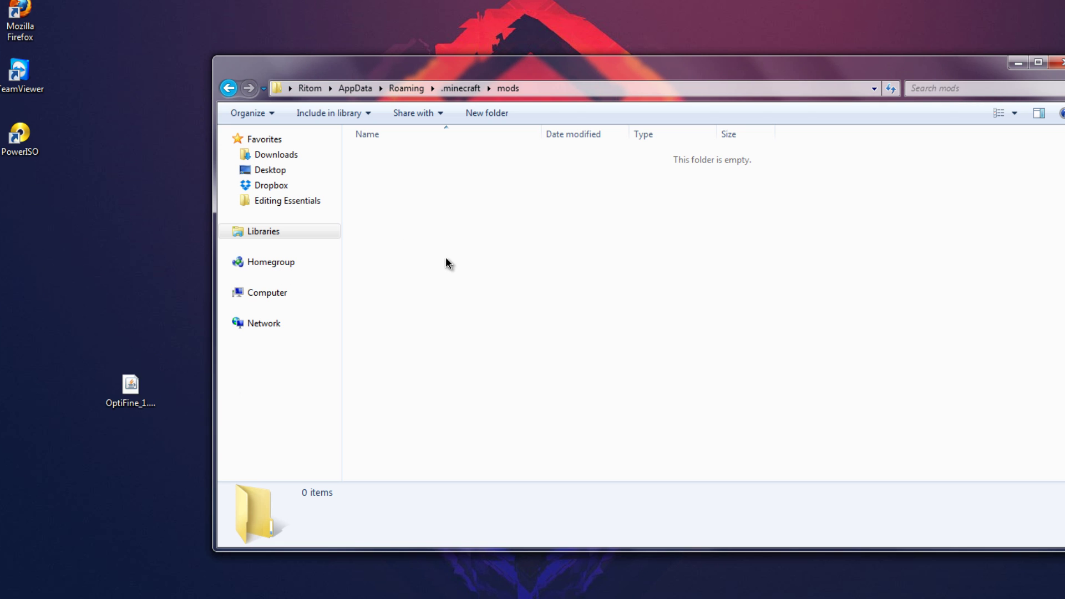
left_click(1056, 62)
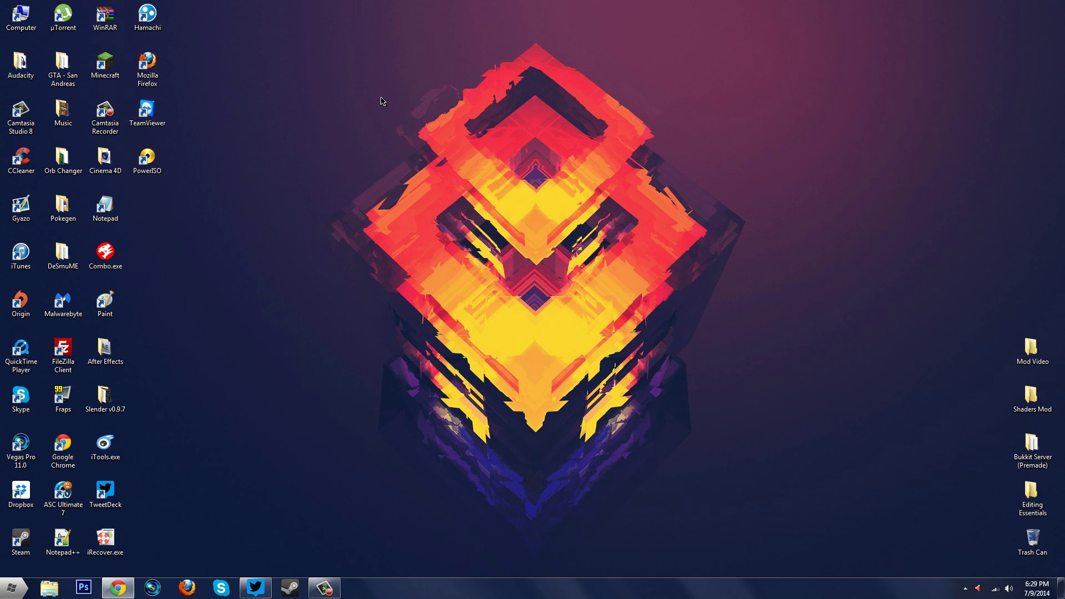
- In the Minecraft launcher, set the OptiFine profile's version to release 1.7.10-Forge10.13.0.1152 and save the profile
double_click(118, 57)
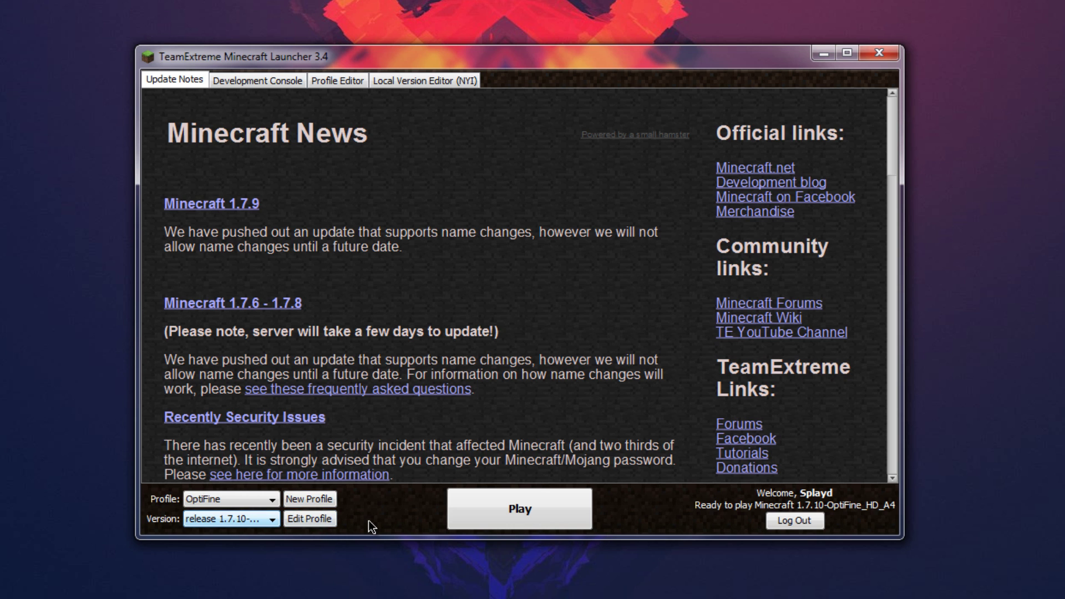
left_click(310, 518)
left_click(560, 360)
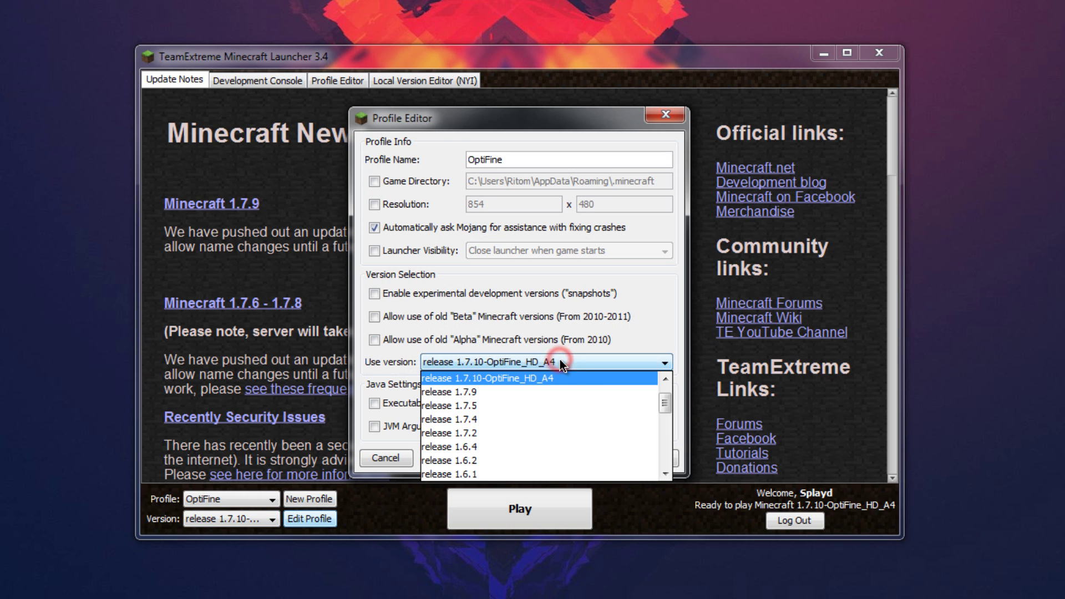
left_click_drag(668, 404, 665, 391)
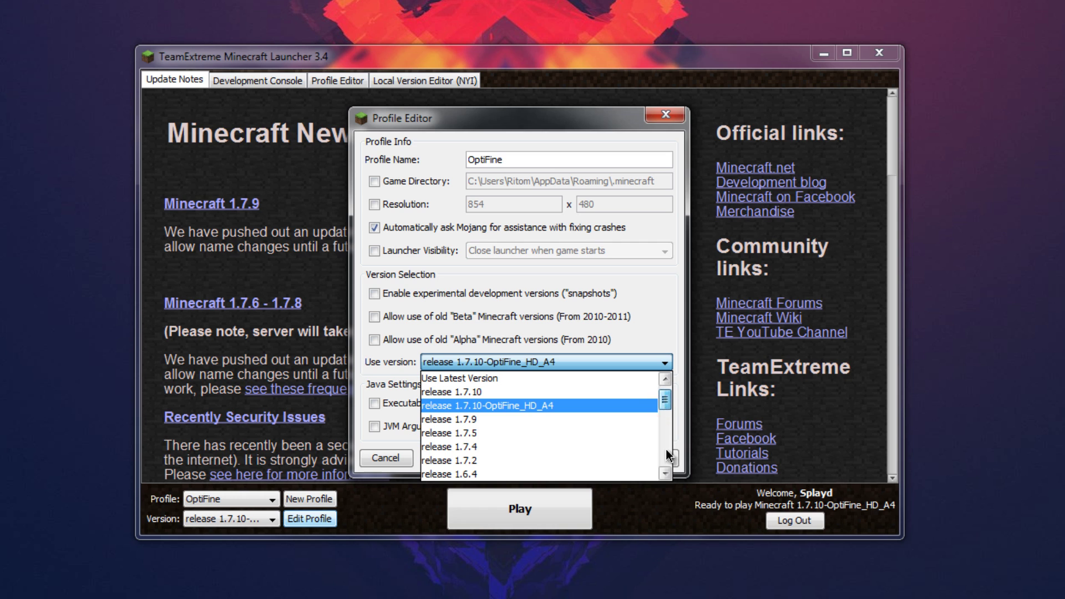
scroll(610, 444, "down", 10)
scroll(610, 432, "up", 10)
scroll(610, 460, "down", 12)
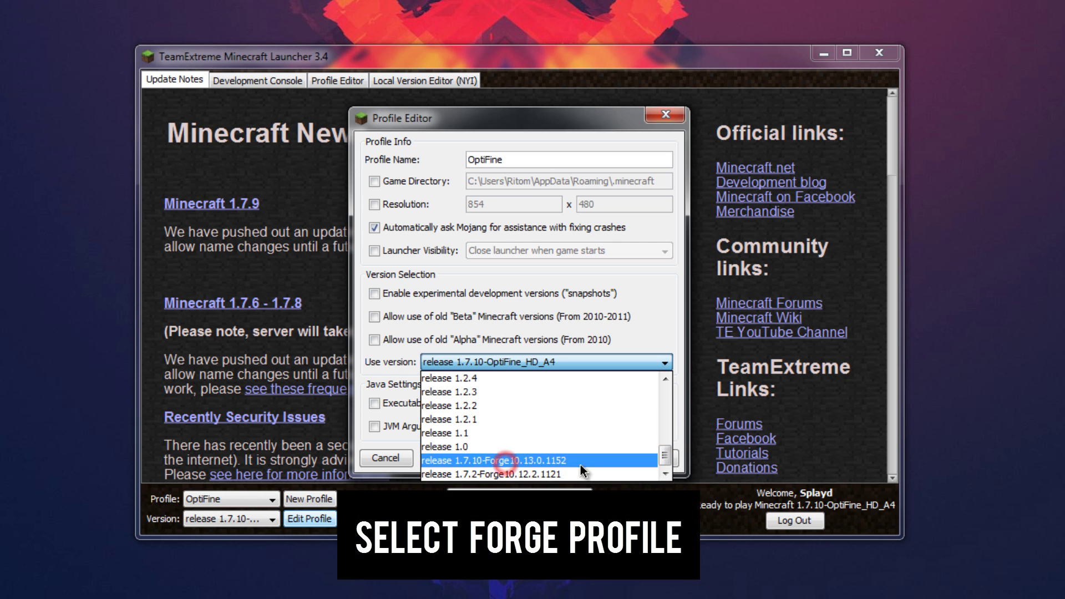
left_click(506, 462)
left_click(638, 451)
- Start the game with the edited profile and load an existing singleplayer world
left_click(502, 511)
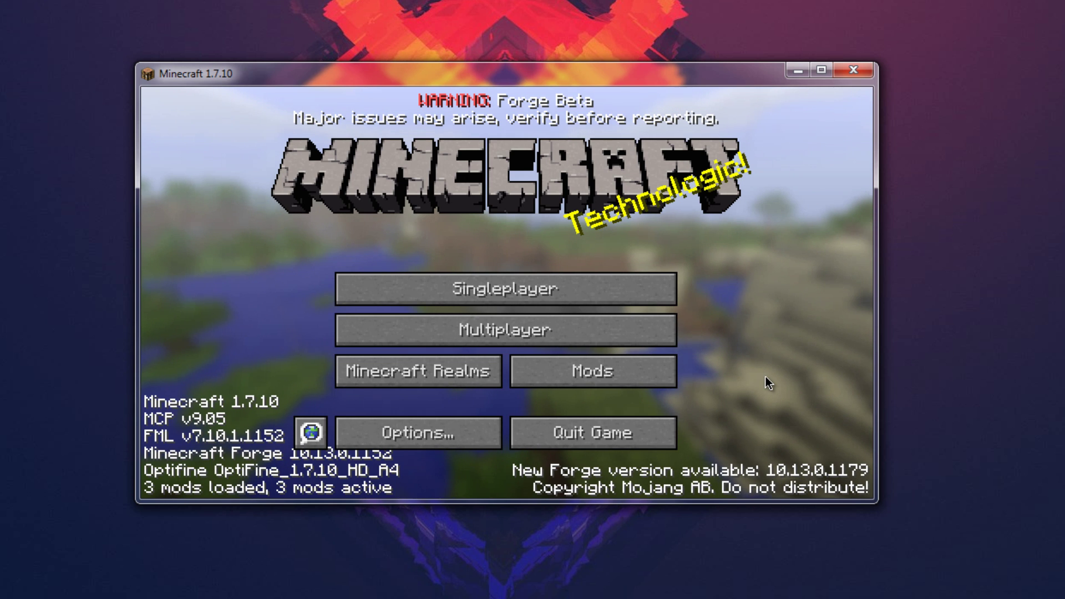
left_click(591, 287)
left_click(417, 252)
left_click(352, 422)
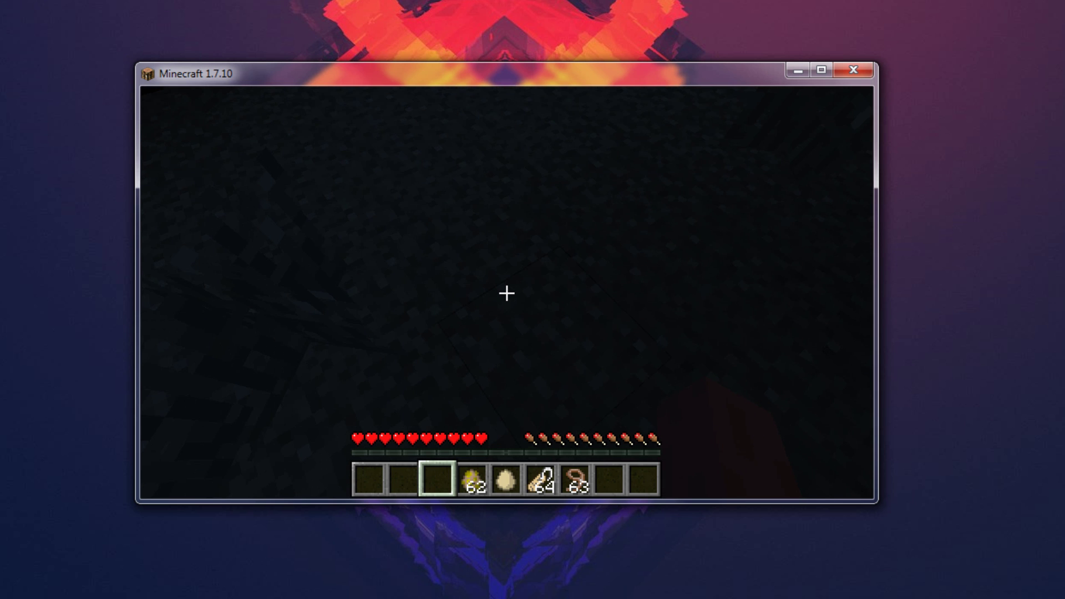
- Check the OptiFine video settings and animation settings from the game menu, and return to the world
key("Escape")
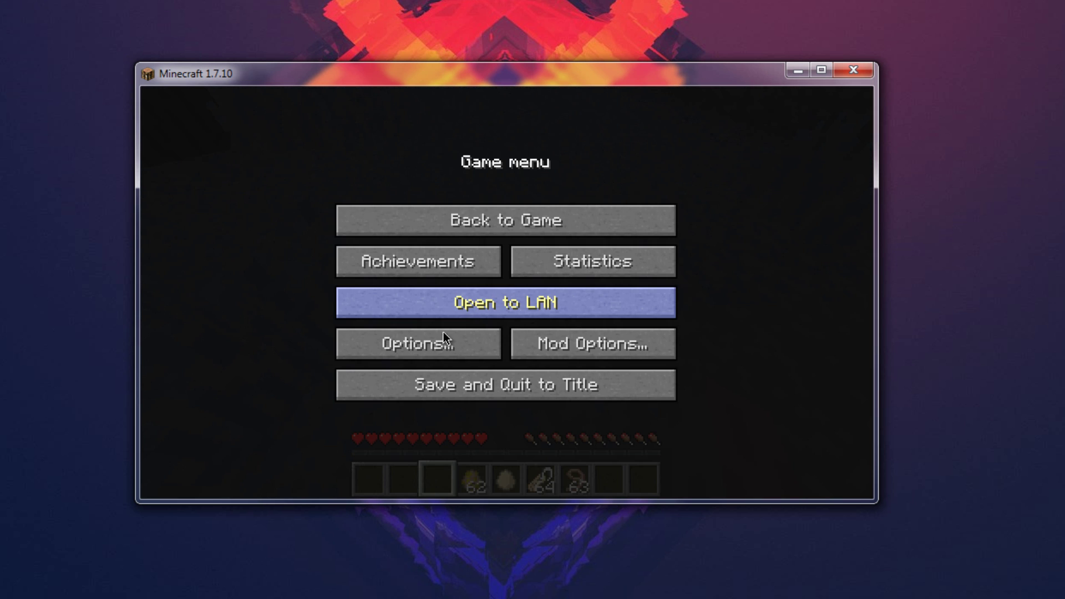
left_click(436, 350)
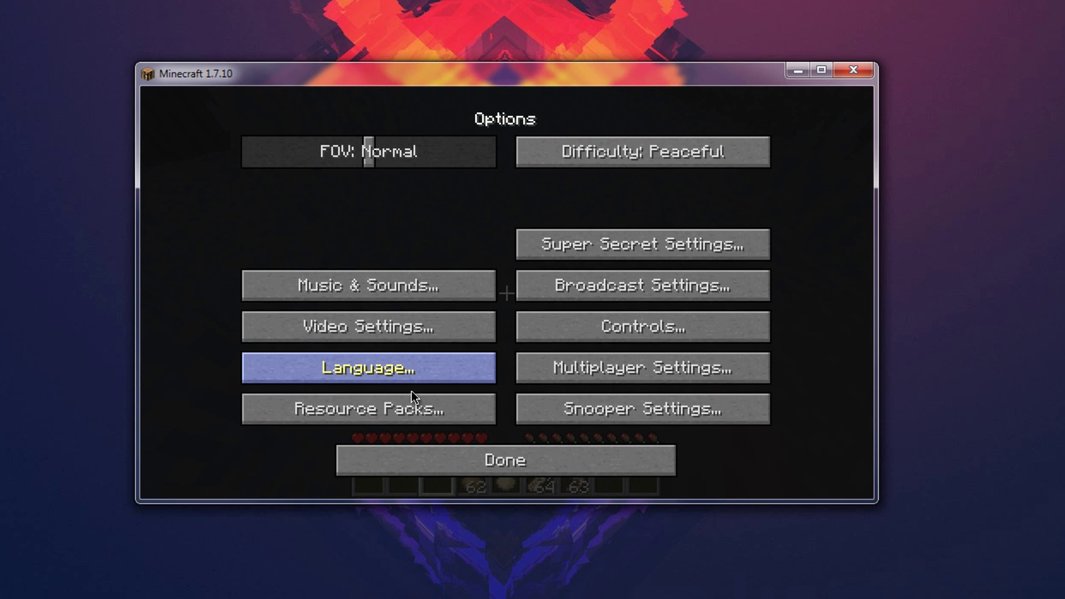
left_click(394, 326)
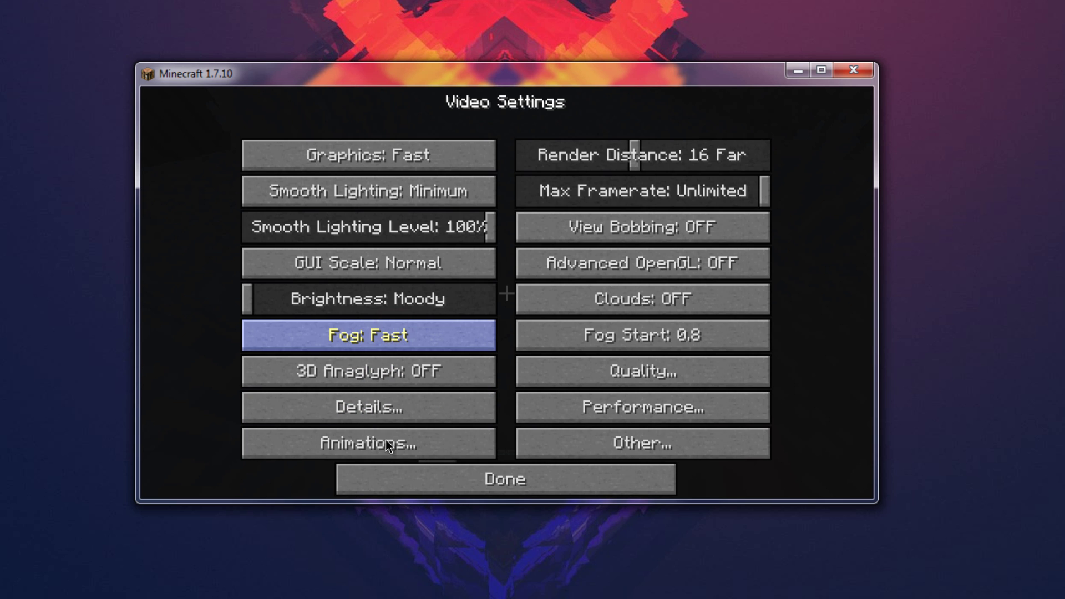
left_click(383, 444)
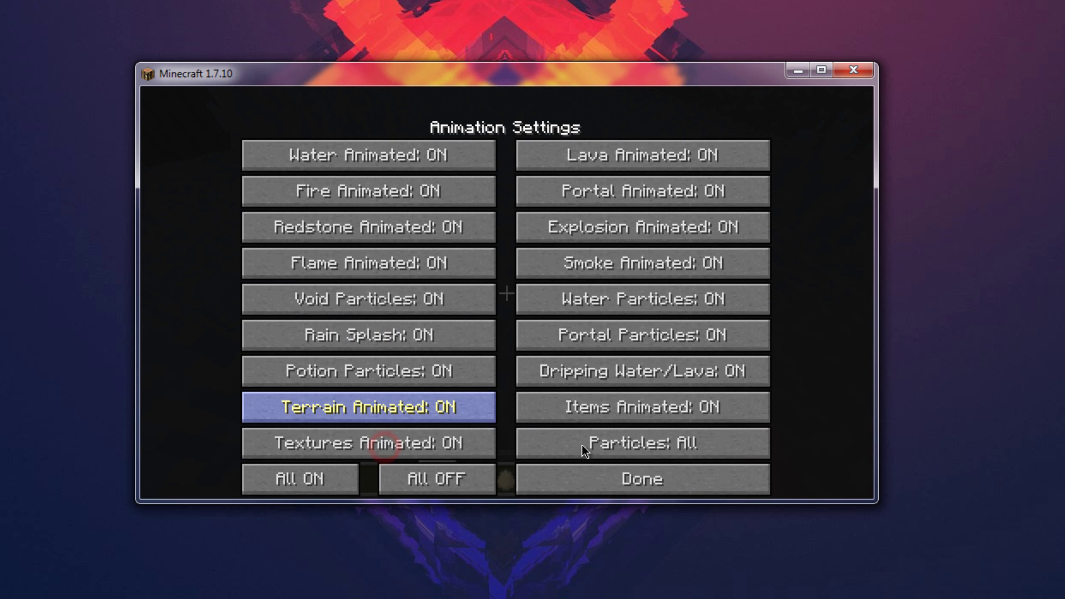
left_click(593, 480)
left_click(534, 484)
left_click(475, 462)
left_click(501, 228)
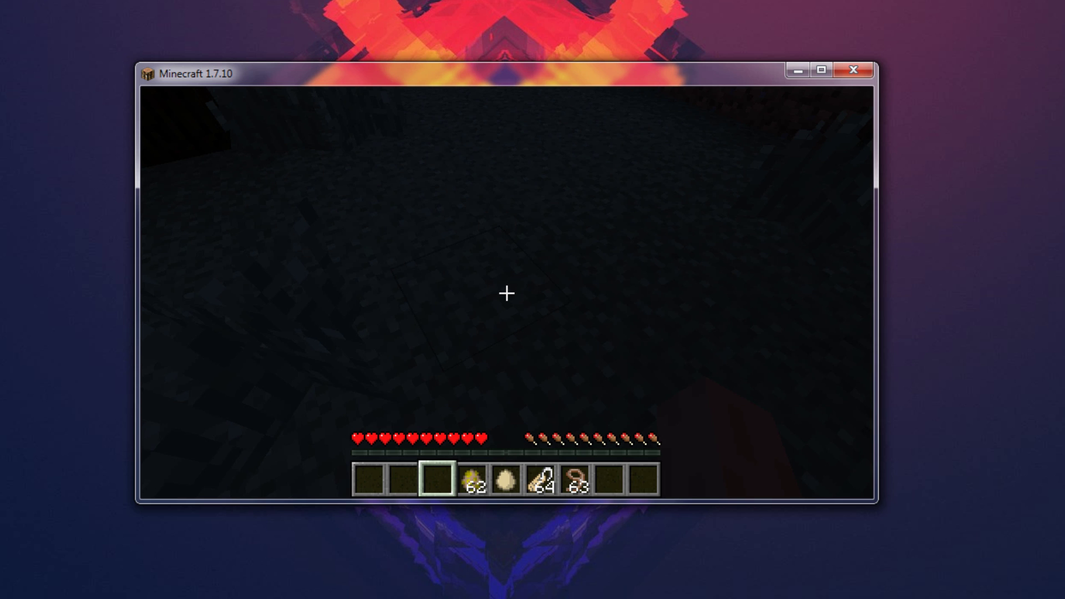
- Show the debug overlay in the world, and save and quit to the title screen, dismissing the Windows color scheme dialog
key("F3")
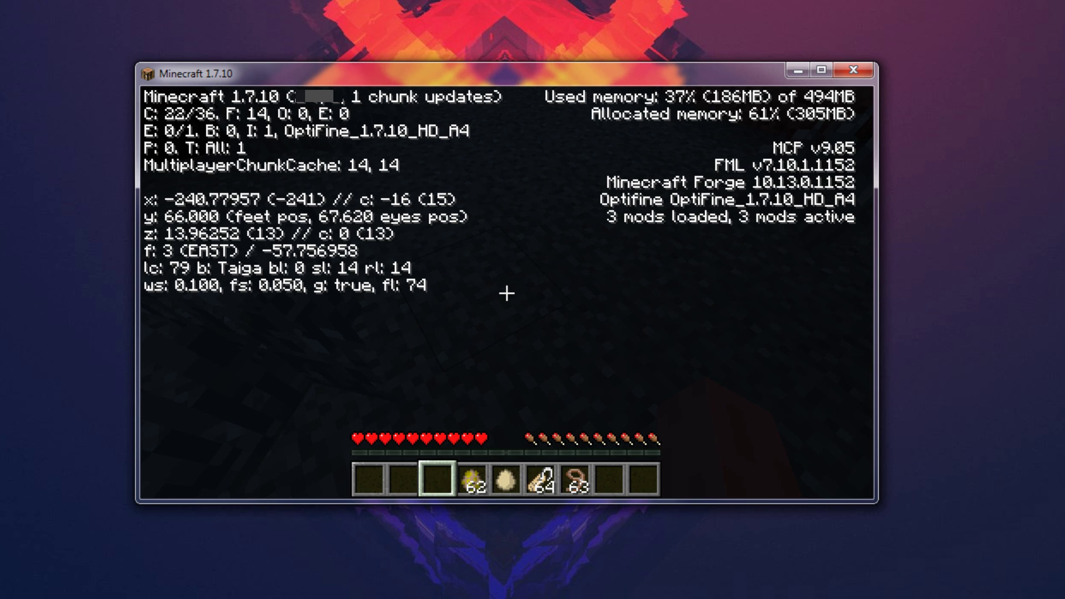
key("Escape")
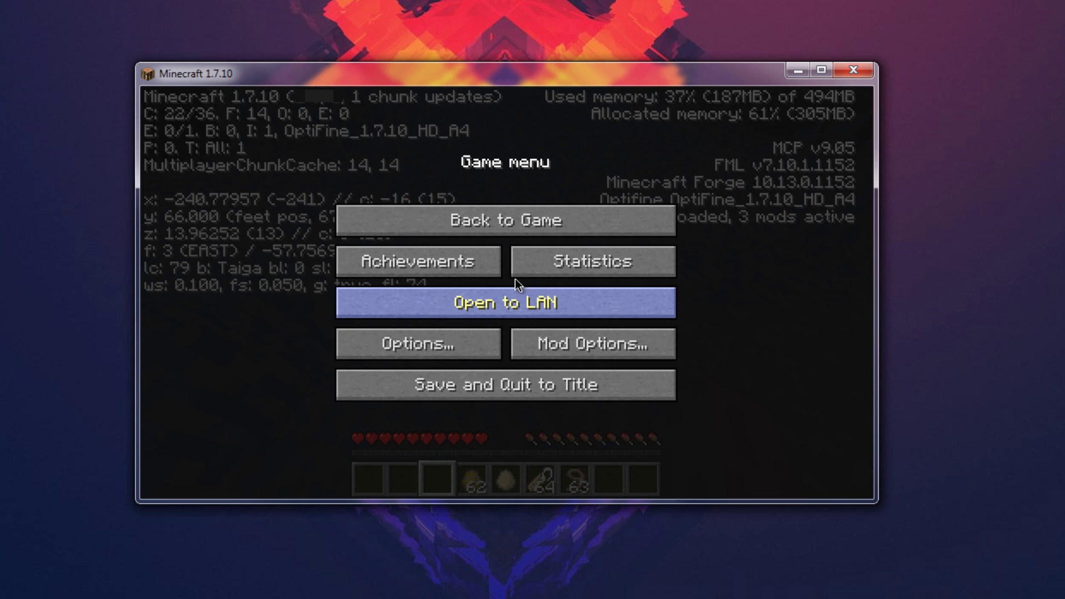
left_click(553, 382)
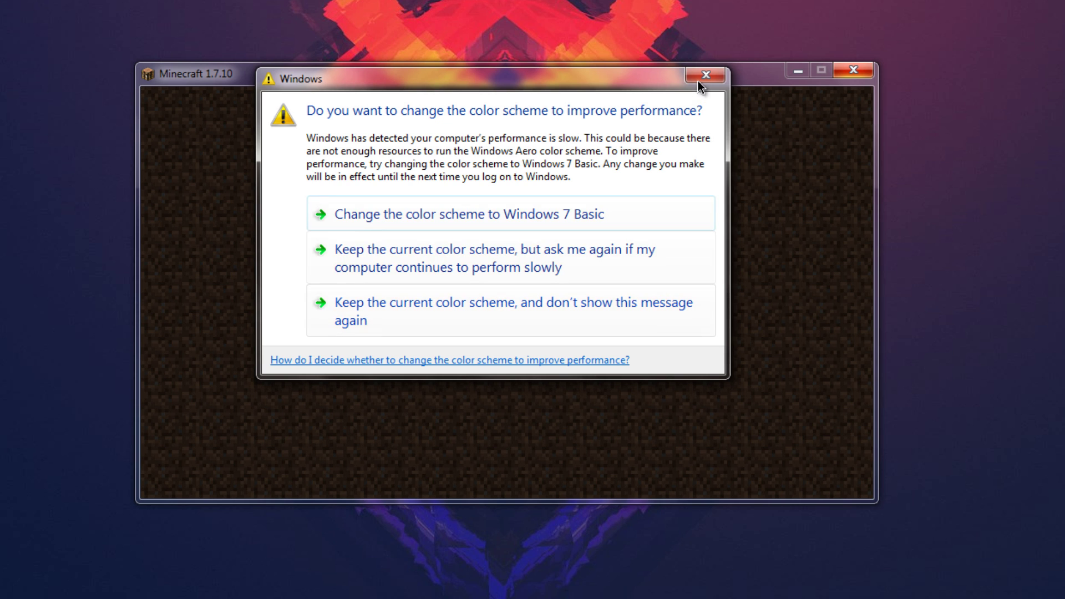
left_click(699, 79)
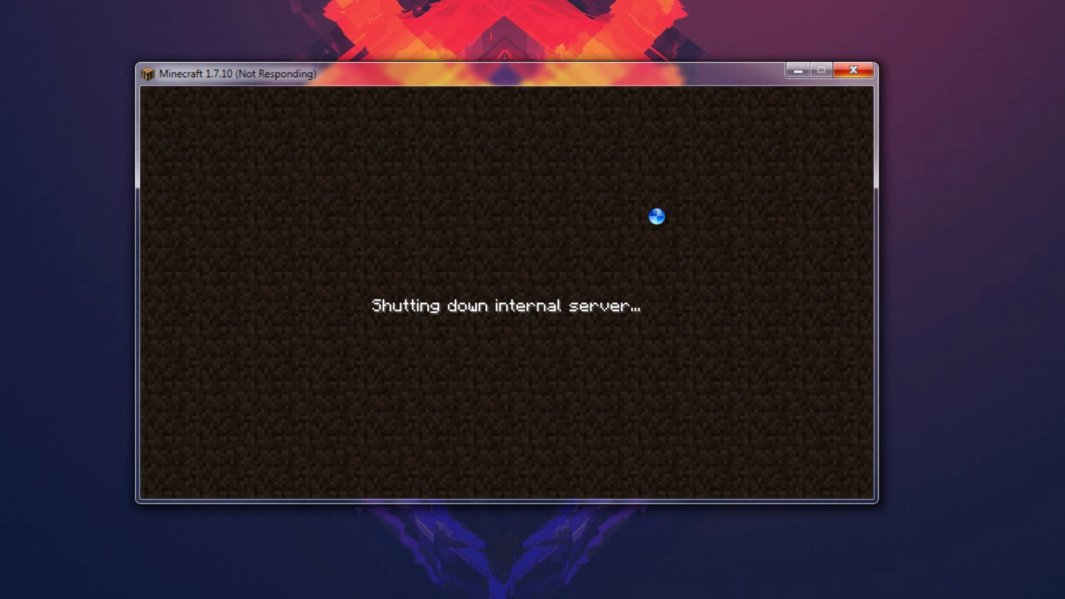